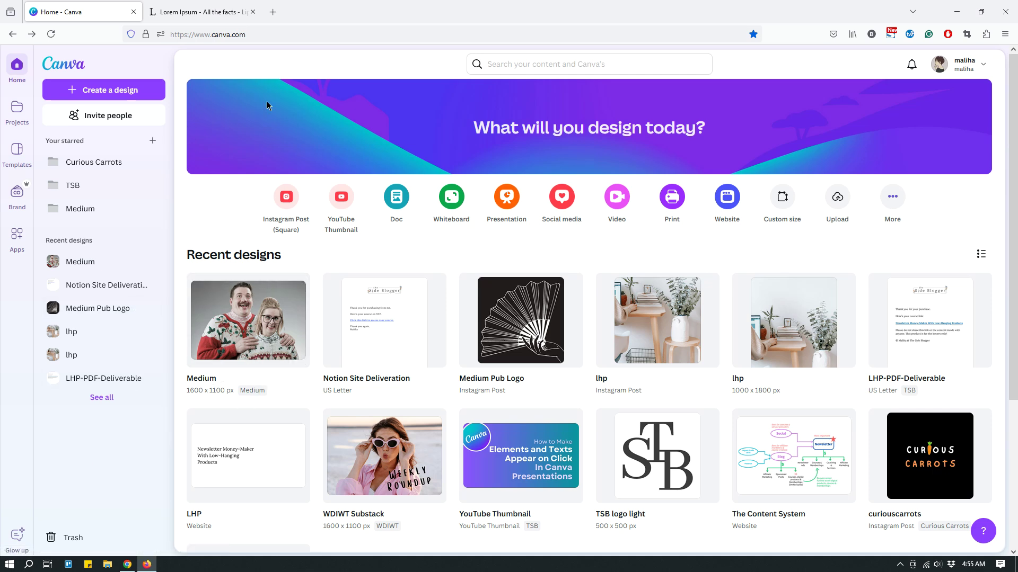
# Create a new blank US Letter (8.5 × 11 in) design from a 'letter' search.
pyautogui.click(103, 90)
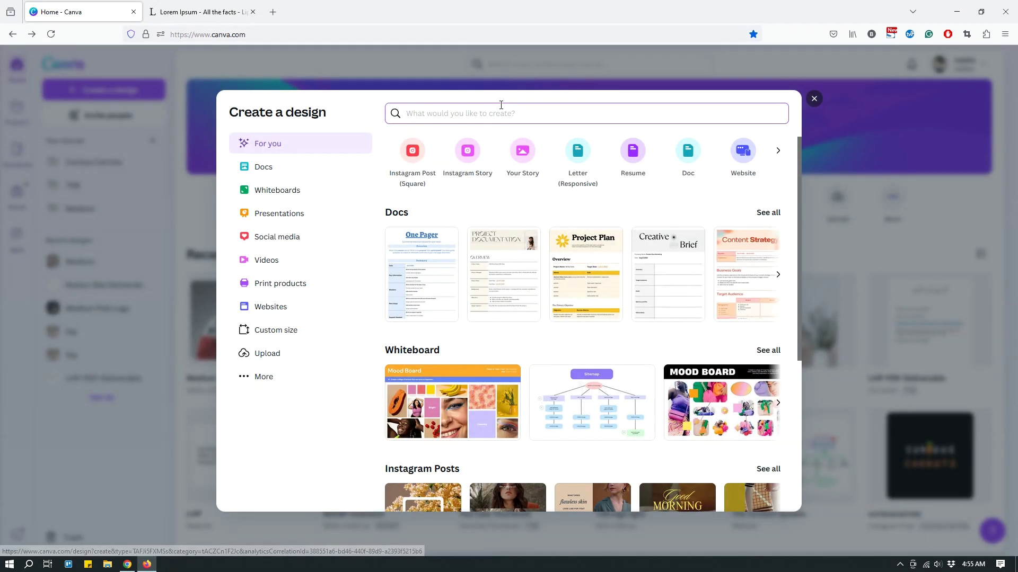
pyautogui.write('letter')
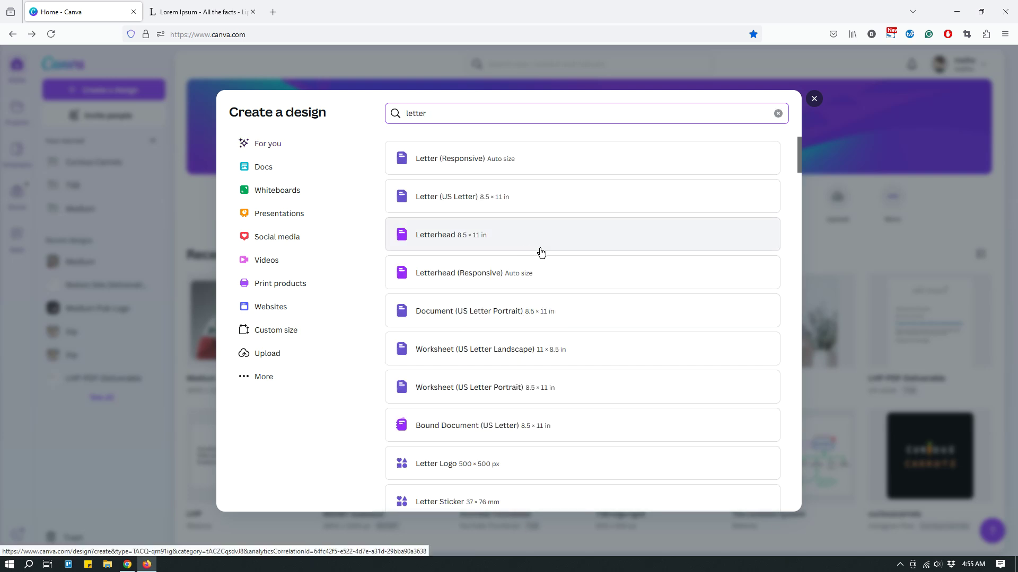
pyautogui.click(522, 203)
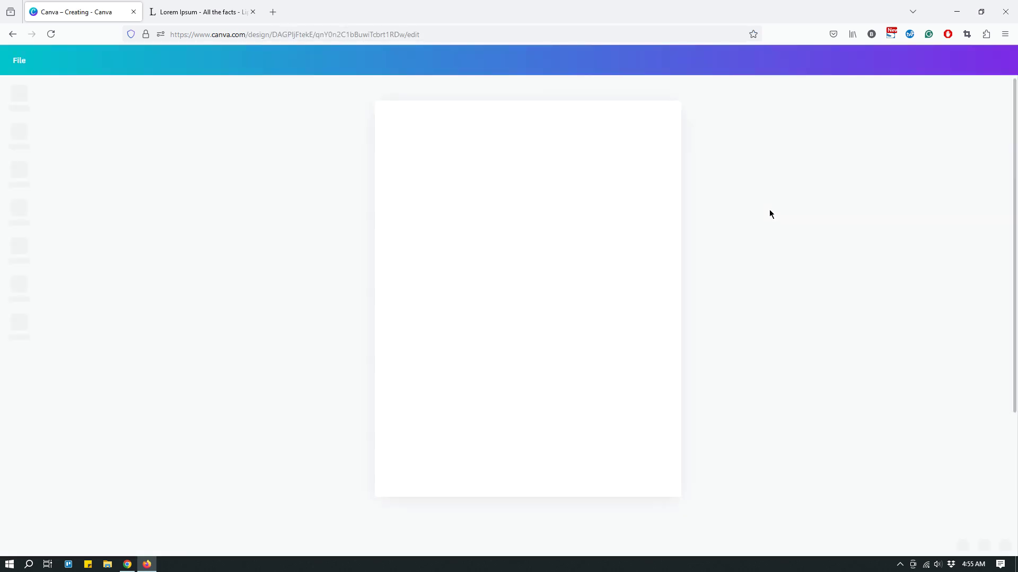
pyautogui.click(196, 15)
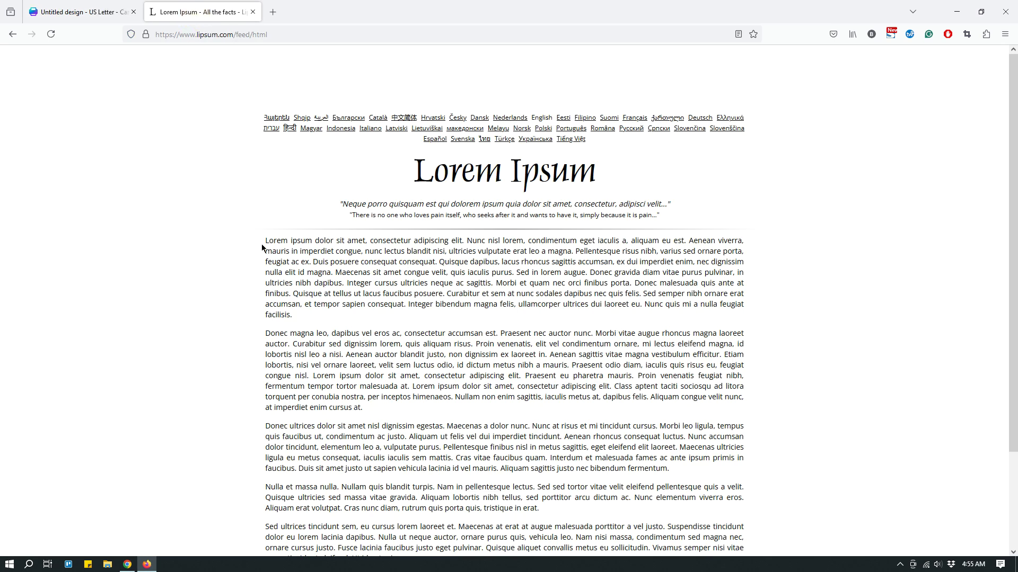
# Select the five generated lorem ipsum paragraphs on lipsum.com, then return to the Canva design.
pyautogui.moveTo(265, 245); pyautogui.dragTo(426, 446)
pyautogui.hotkey('ctrl', 'c')
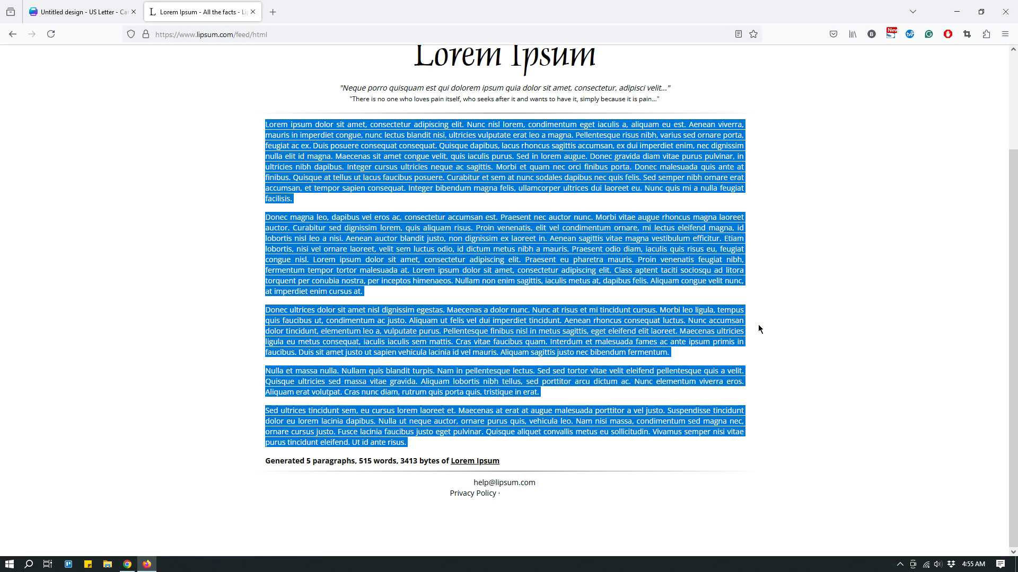
pyautogui.click(80, 12)
# Add a left-aligned paragraph text box at the page's top-left and paste the lorem ipsum into it.
pyautogui.click(532, 307)
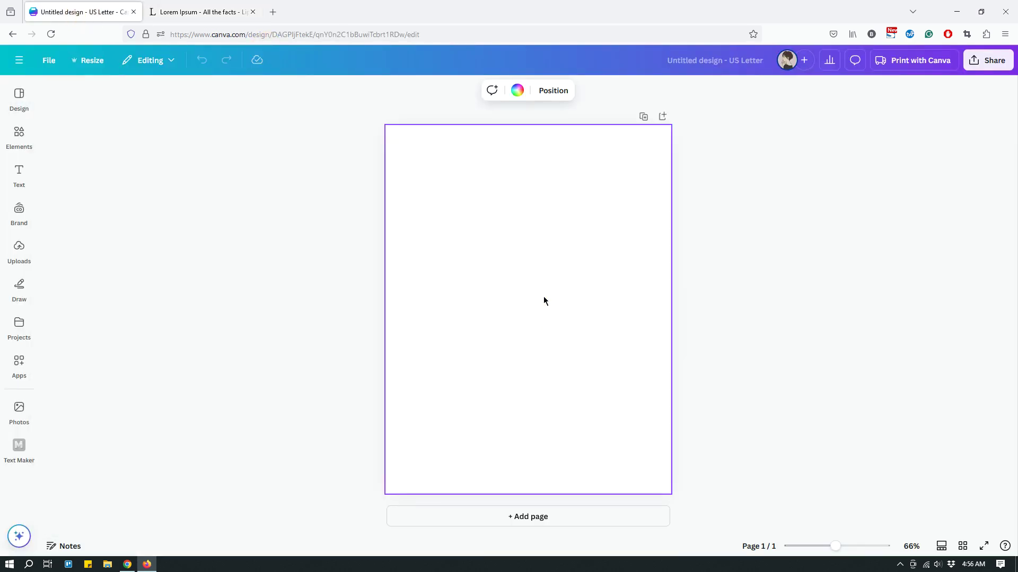
pyautogui.press('t')
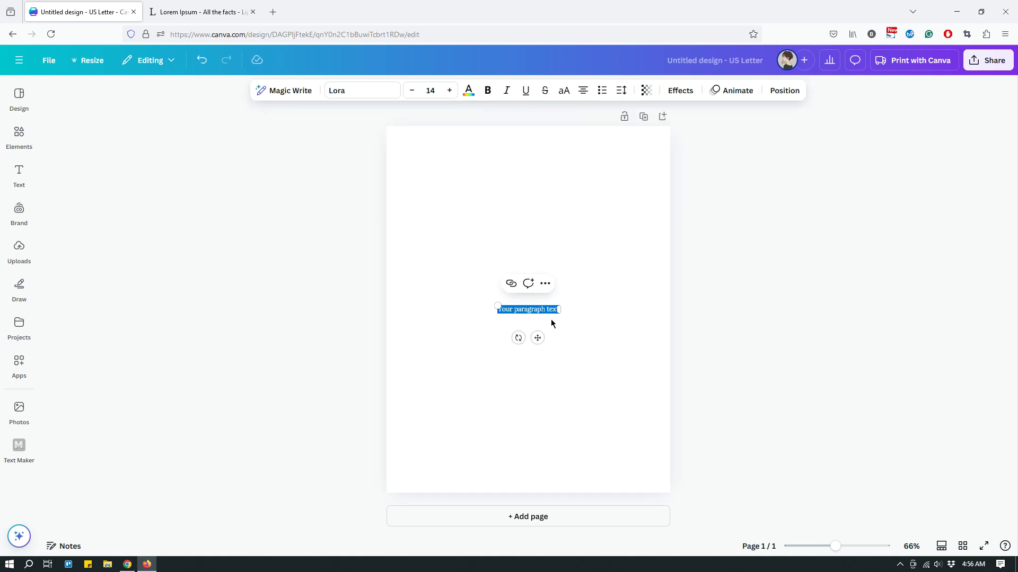
pyautogui.click(561, 313)
pyautogui.moveTo(545, 310); pyautogui.dragTo(643, 173)
pyautogui.click(581, 91)
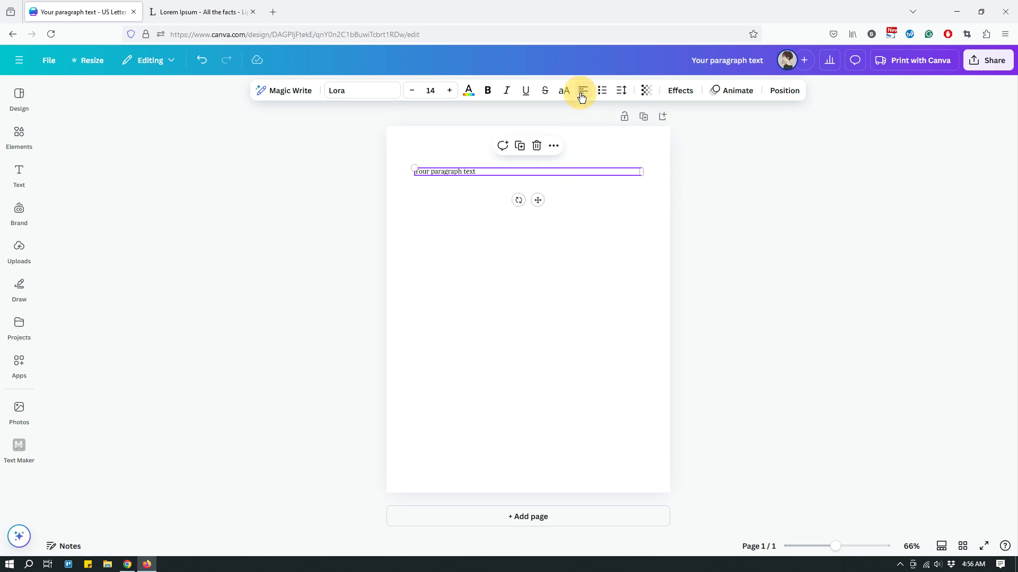
pyautogui.click(495, 173)
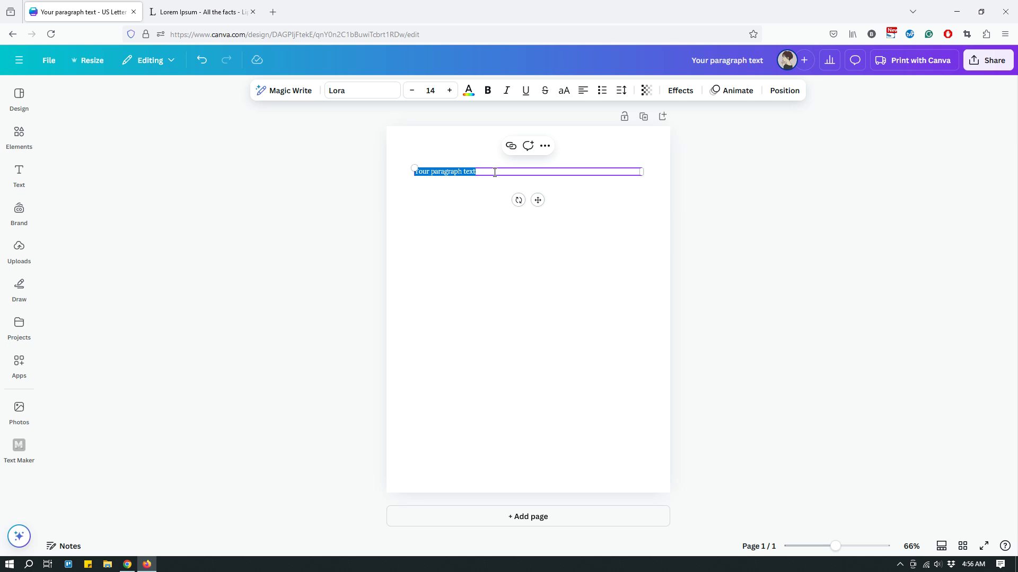
pyautogui.hotkey('ctrl', 'v')
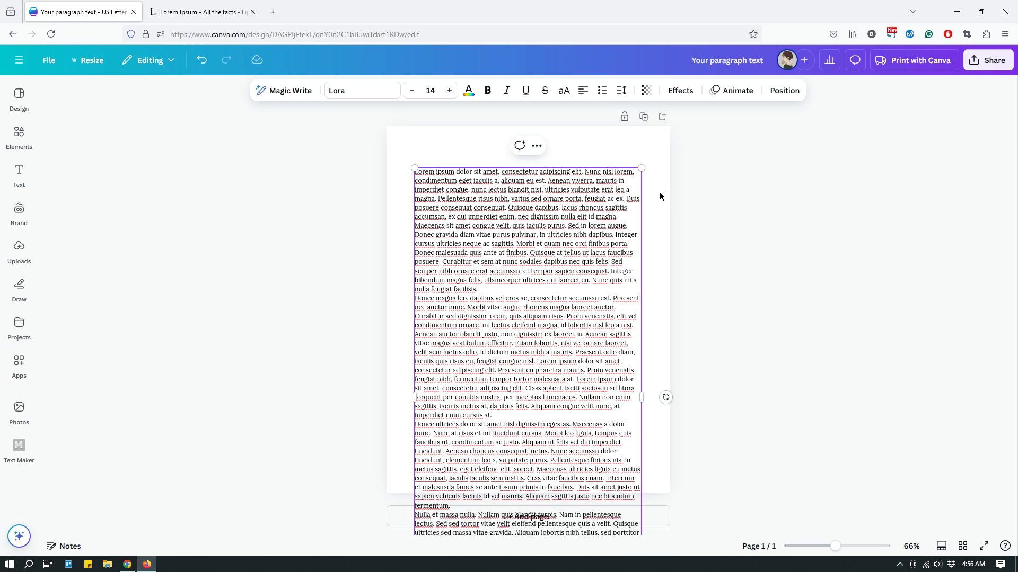
# Delete the overflowing final paragraphs so the text ends at 'accumsan dolor' within the page.
pyautogui.scroll(-5, 659, 196)
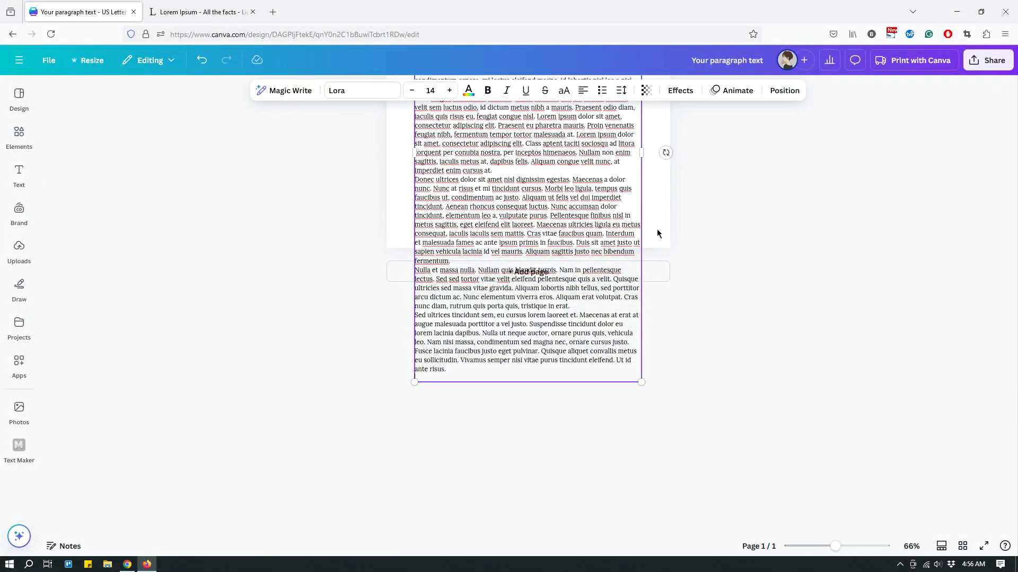
pyautogui.scroll(5, 656, 233)
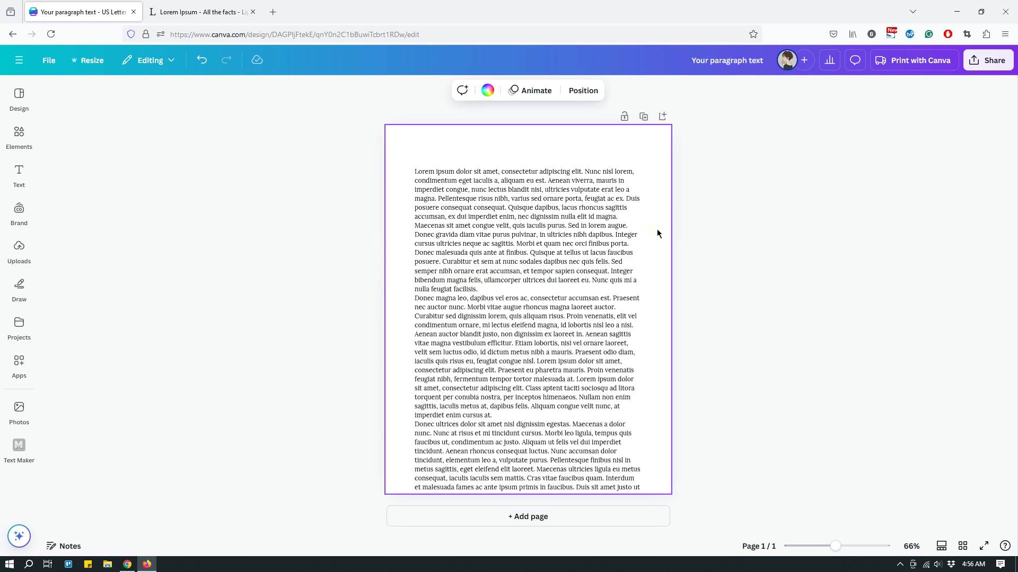
pyautogui.click(554, 262)
pyautogui.scroll(-2, 555, 261)
pyautogui.doubleClick(487, 360)
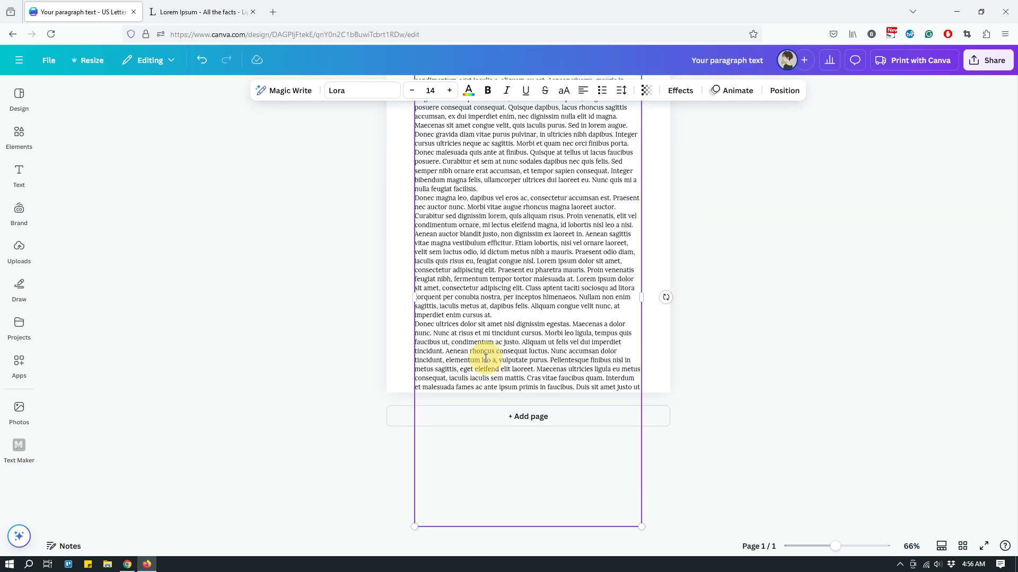
pyautogui.moveTo(447, 514); pyautogui.dragTo(636, 348)
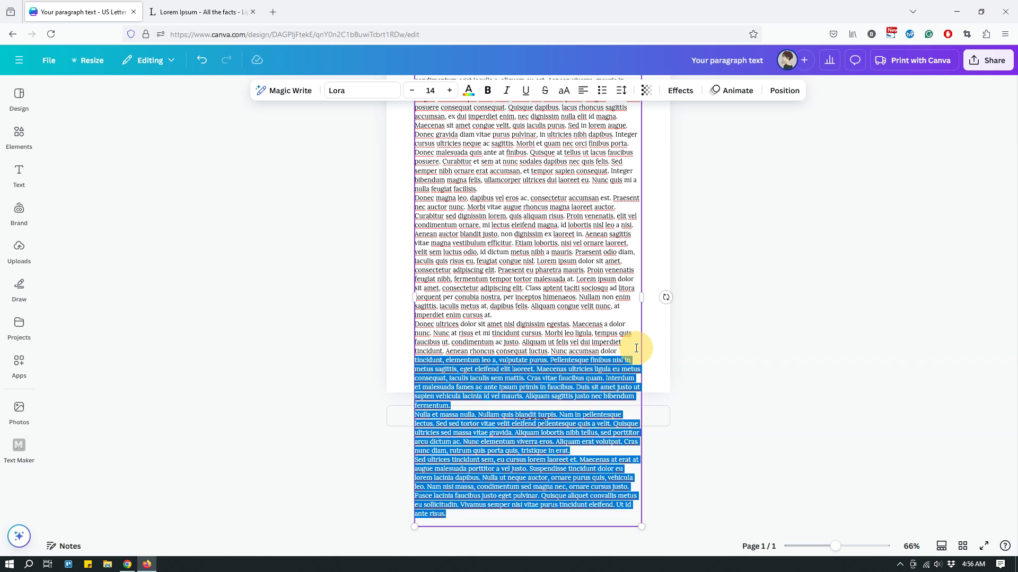
pyautogui.moveTo(636, 348); pyautogui.dragTo(636, 348)
pyautogui.hotkey('ctrl', 'c')
pyautogui.press('BackSpace')
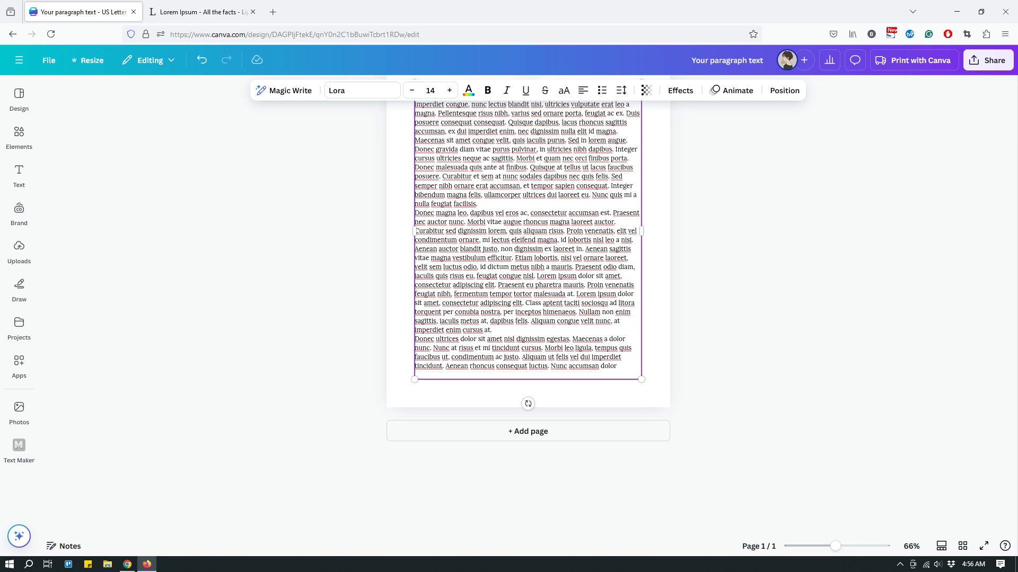
pyautogui.click(705, 343)
pyautogui.click(583, 348)
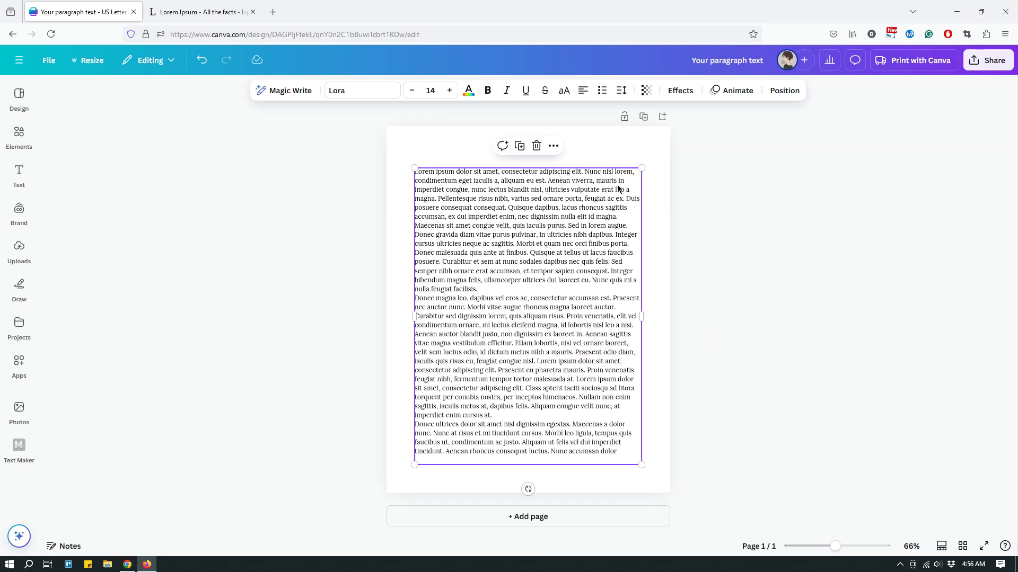
# Reduce the text's font size from 14 to 12.
pyautogui.click(373, 92)
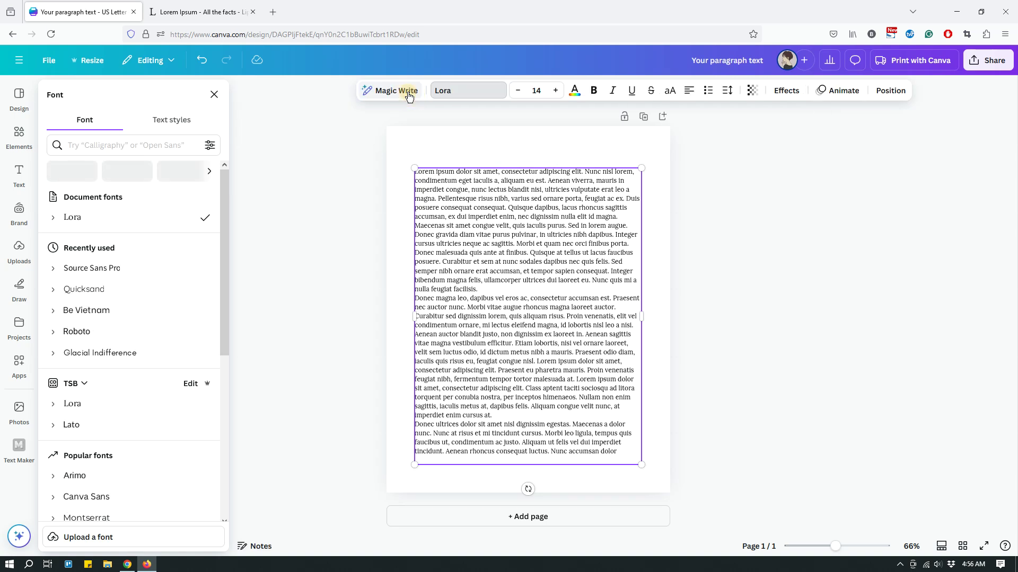
pyautogui.click(518, 92)
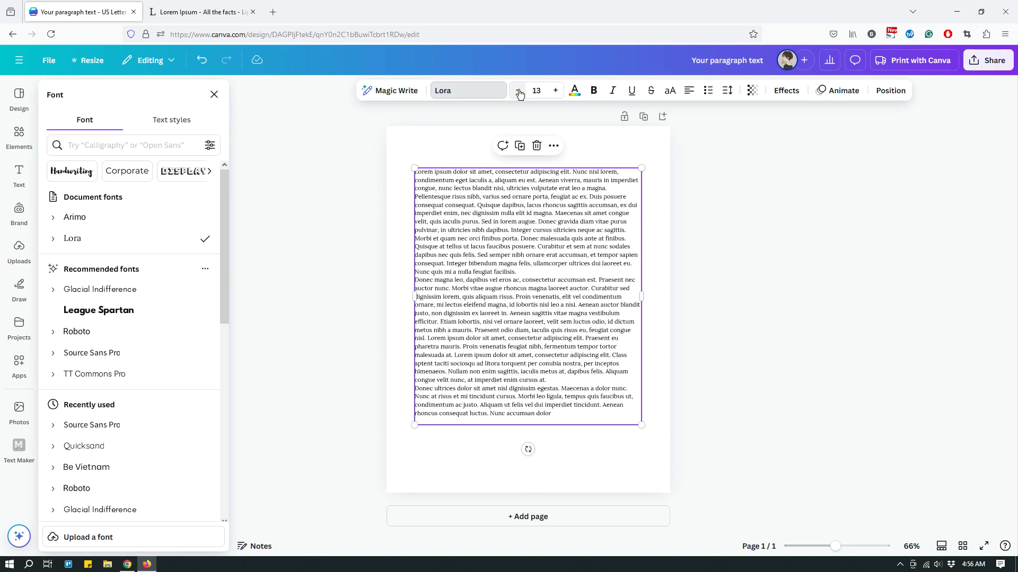
pyautogui.click(519, 91)
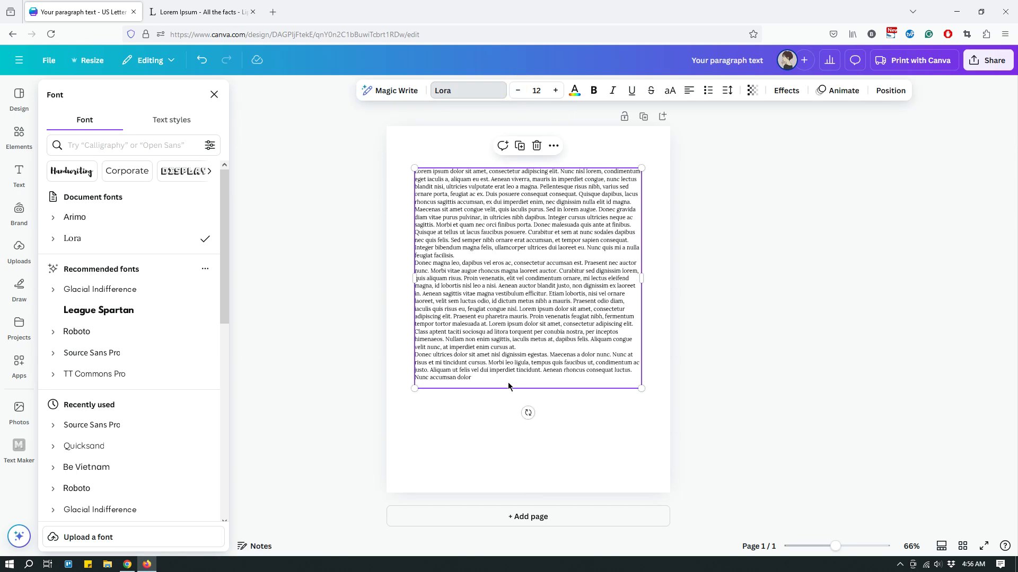
pyautogui.click(591, 402)
# Replace all the box's text with the pasted passage ending at 'Ut id ante risus.'.
pyautogui.click(580, 310)
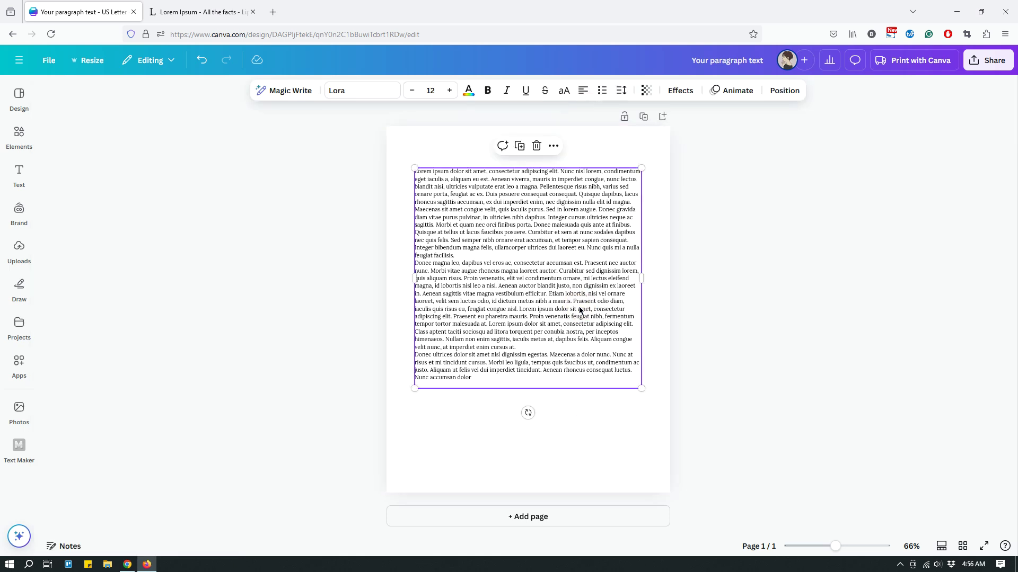
pyautogui.tripleClick(495, 310)
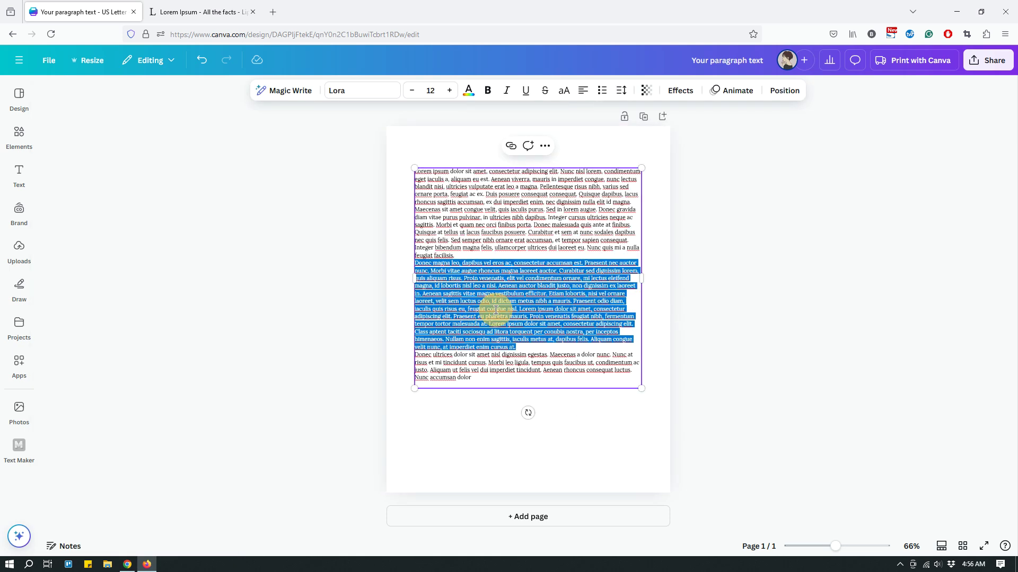
pyautogui.click(483, 375)
pyautogui.hotkey('ctrl', 'a')
pyautogui.hotkey('ctrl', 'v')
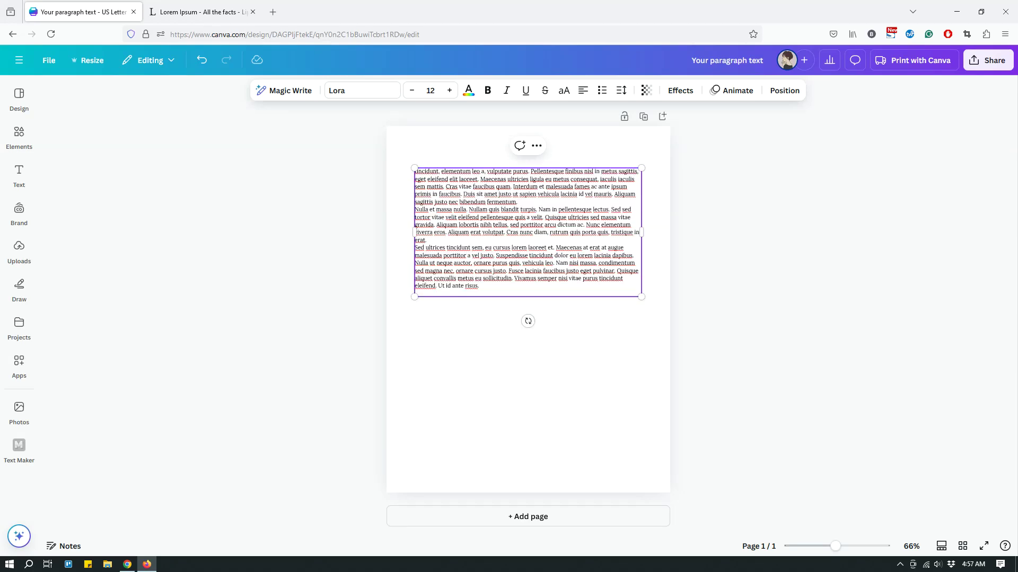
# Replace the box's text with the copied paragraphs, from 'Lorem ipsum dolor sit amet' to 'Ut id ante risus.'.
pyautogui.click(192, 12)
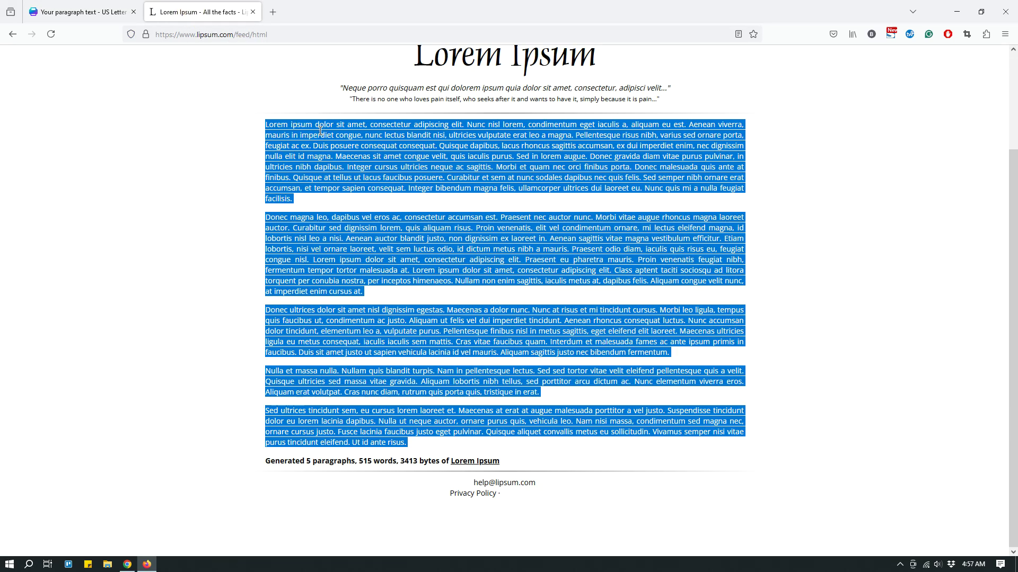
pyautogui.click(80, 12)
pyautogui.doubleClick(459, 233)
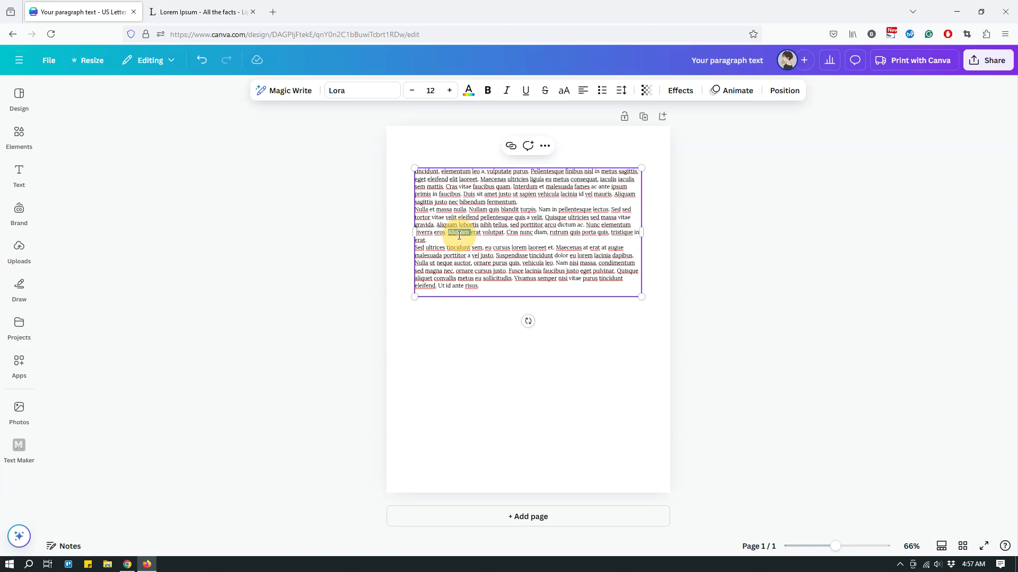
pyautogui.hotkey('ctrl', 'a')
pyautogui.hotkey('ctrl', 'v')
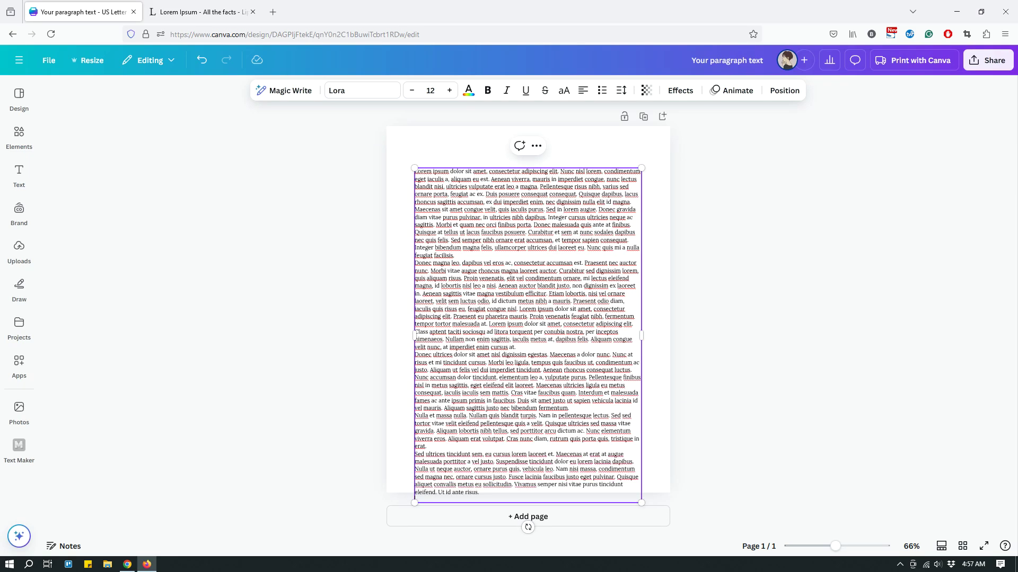
pyautogui.scroll(-2, 466, 440)
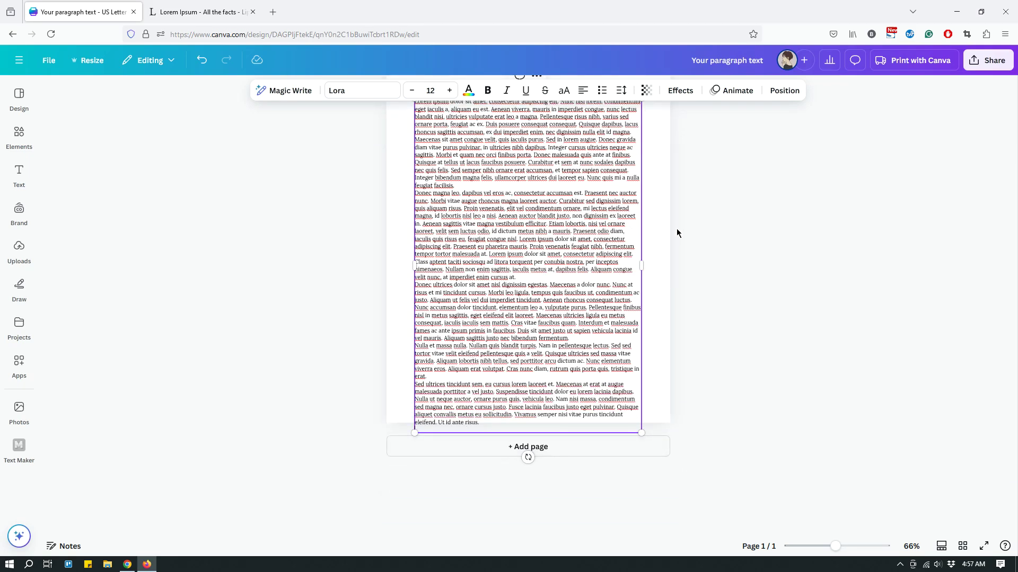
pyautogui.scroll(2, 674, 260)
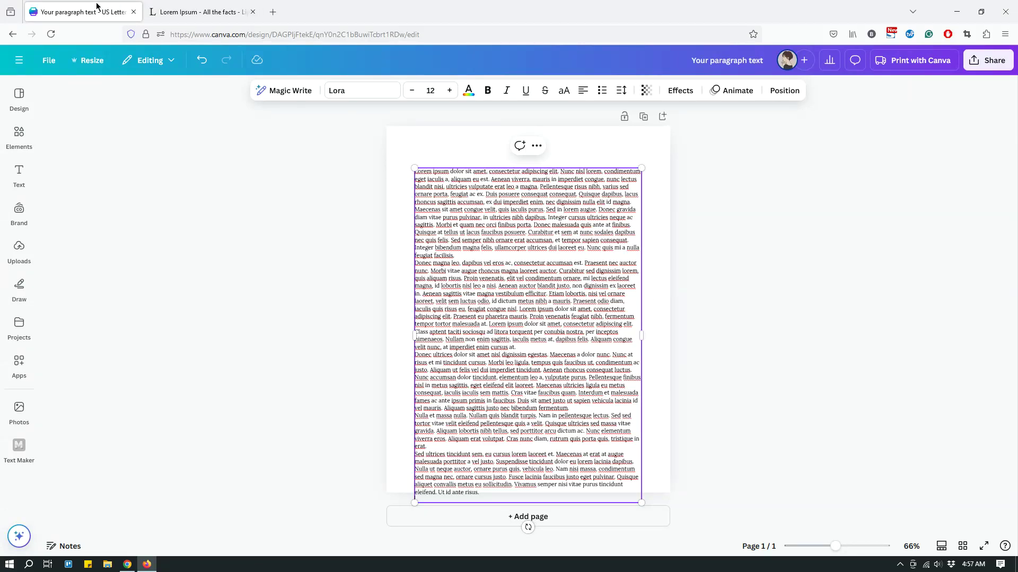
pyautogui.click(46, 61)
# Start a new responsive Letter Doc from the Canva menu's 'letter' design search.
pyautogui.click(14, 64)
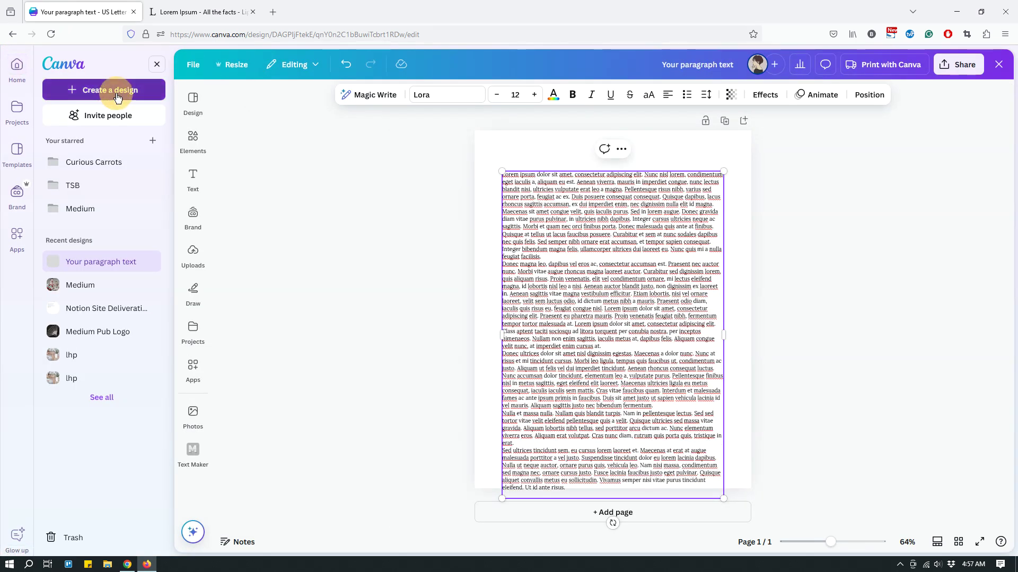
pyautogui.click(117, 94)
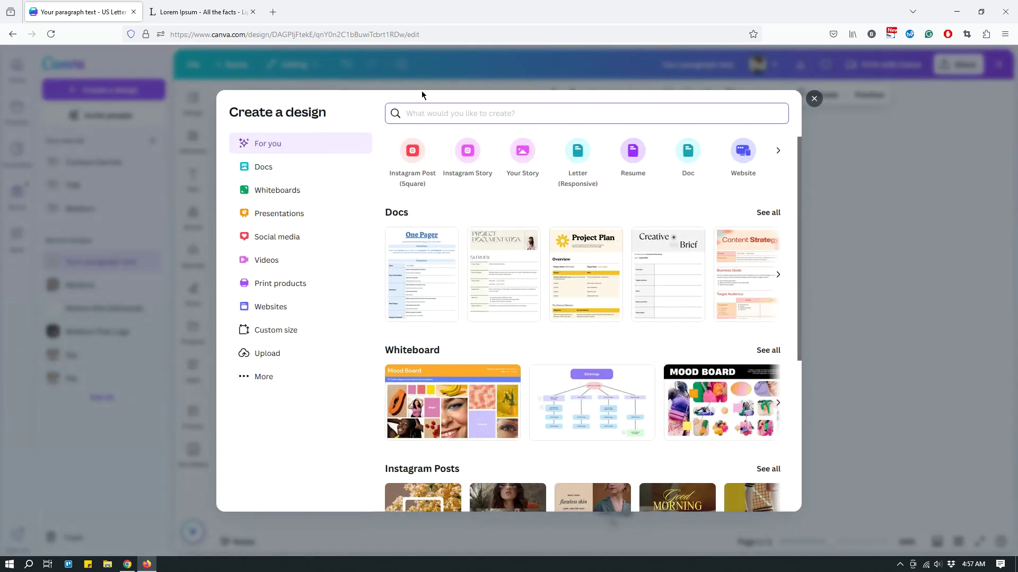
pyautogui.write('letter')
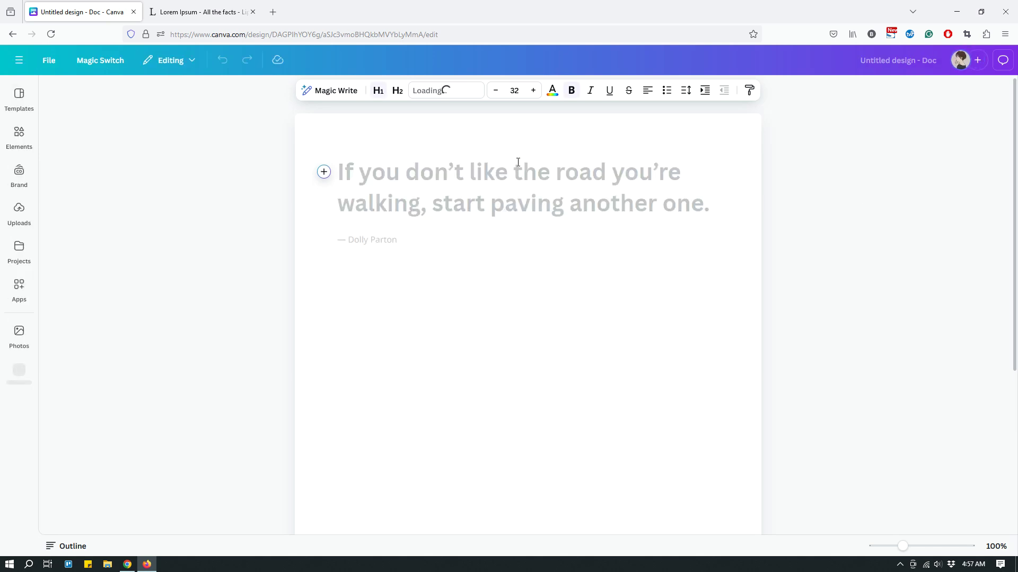
# Paste the lorem ipsum, delete the badly formatted result, and reset the paragraph to plain body style.
pyautogui.hotkey('ctrl', 'v')
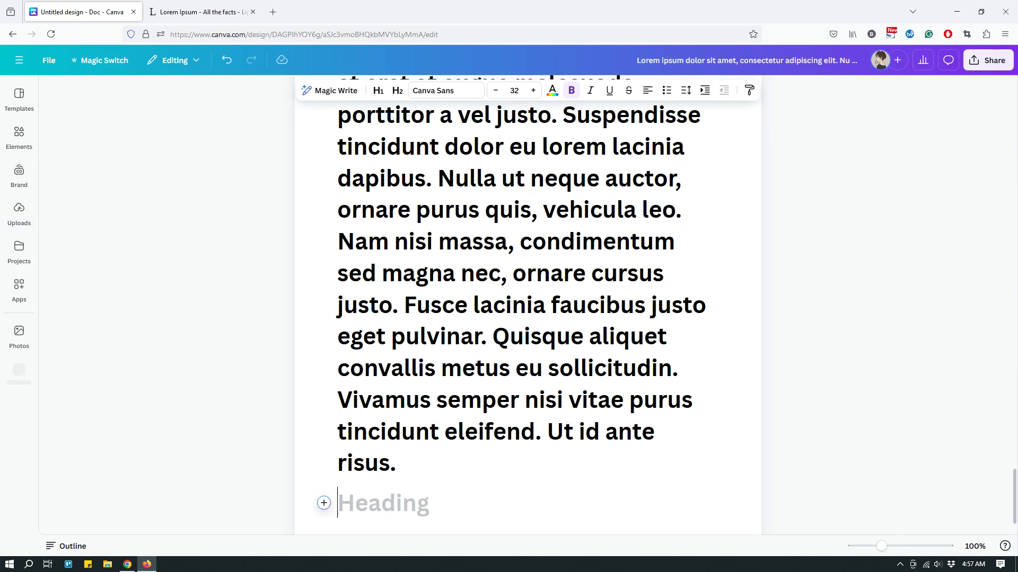
pyautogui.hotkey('ctrl', 'a')
pyautogui.press('BackSpace')
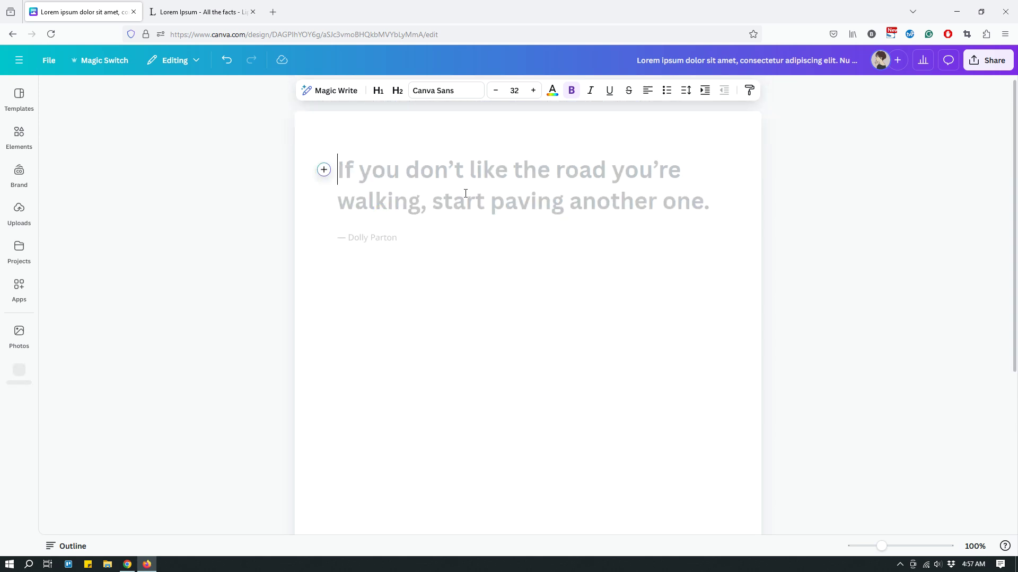
pyautogui.click(372, 245)
pyautogui.click(378, 91)
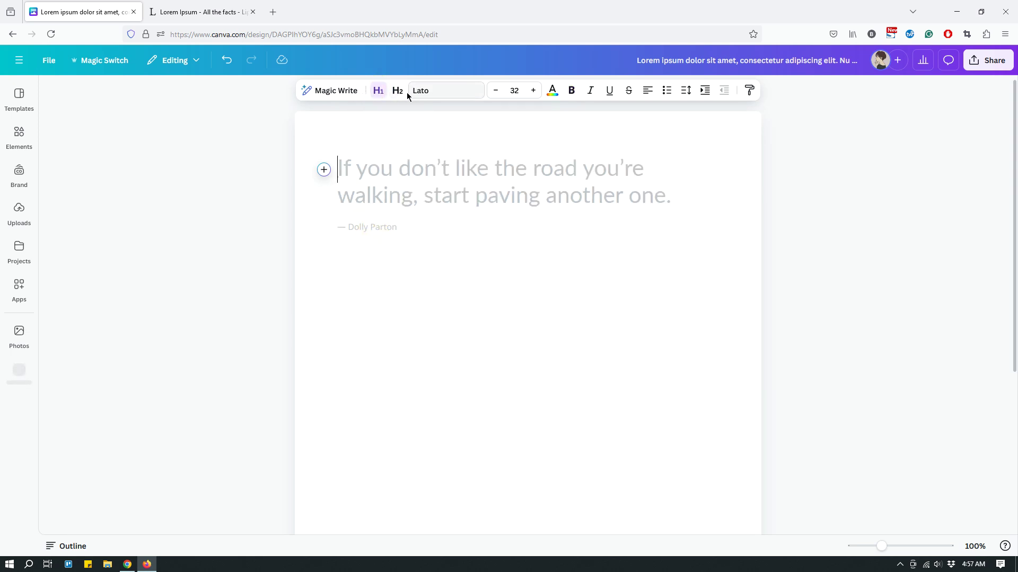
pyautogui.click(379, 95)
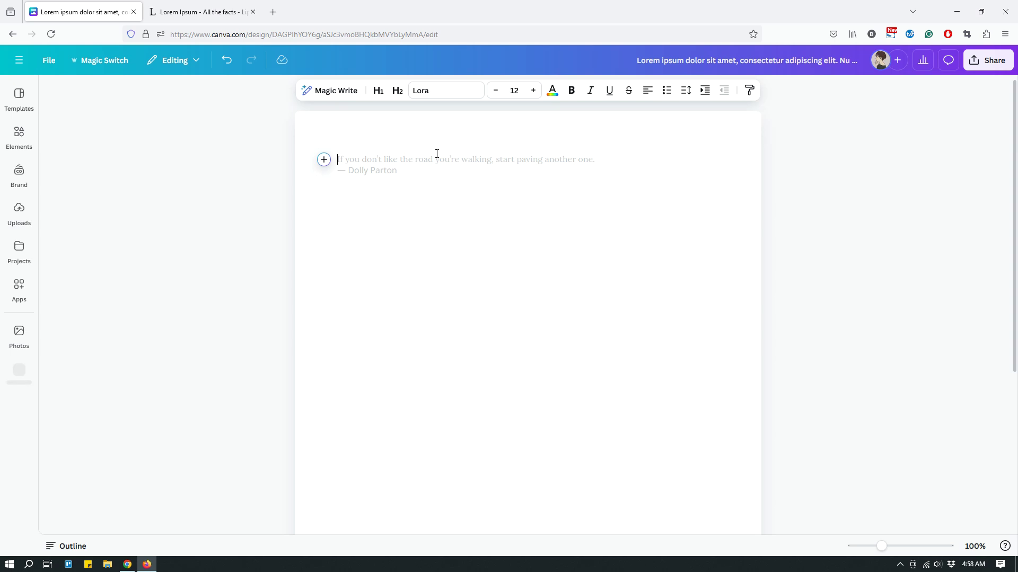
# Paste the lorem ipsum paragraphs twice as regular 12 pt Lora body text.
pyautogui.hotkey('ctrl', 'v')
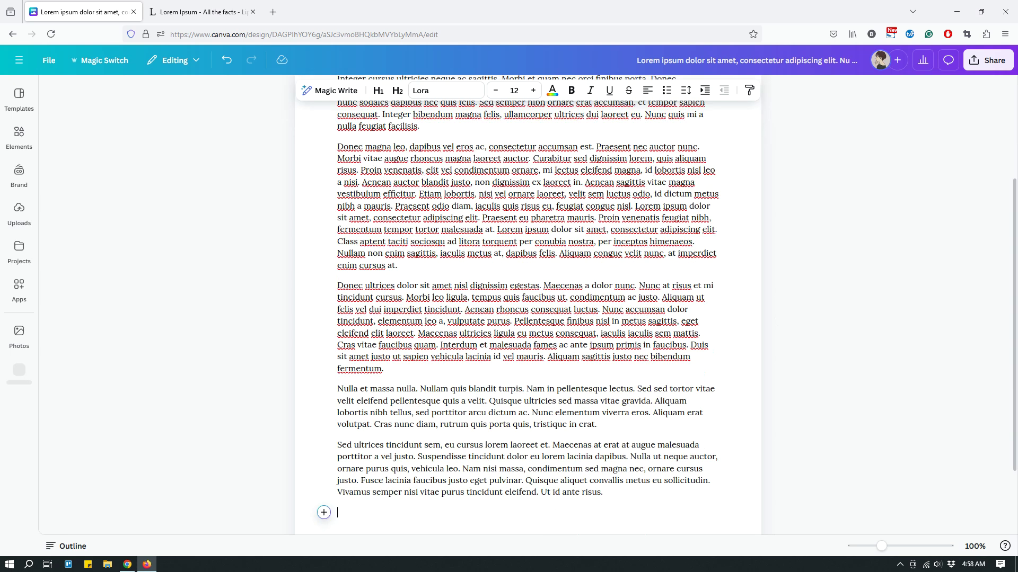
pyautogui.scroll(-4, 504, 249)
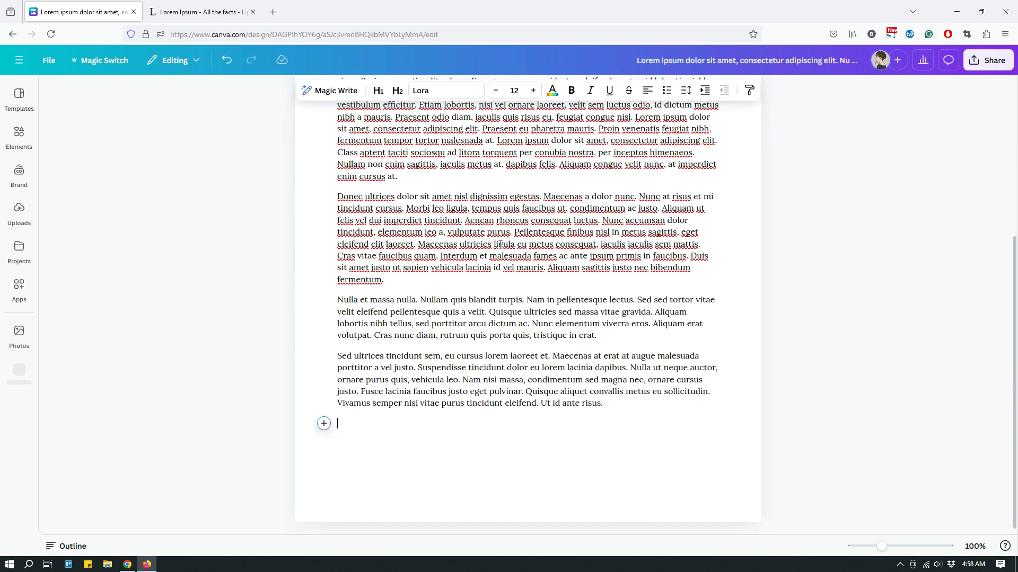
pyautogui.scroll(3, 592, 292)
pyautogui.scroll(2, 593, 292)
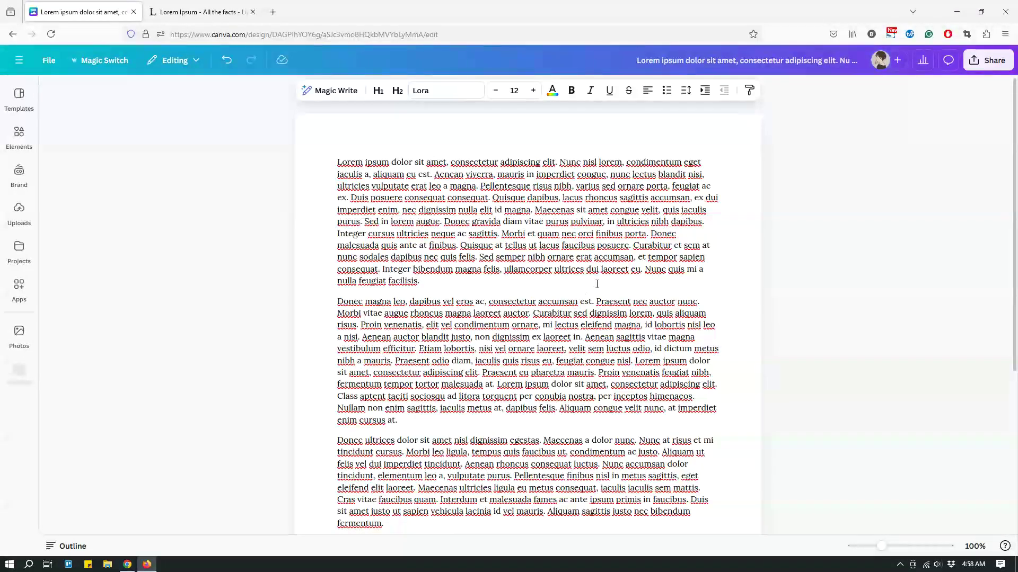
pyautogui.scroll(-4, 594, 291)
pyautogui.scroll(-1, 594, 289)
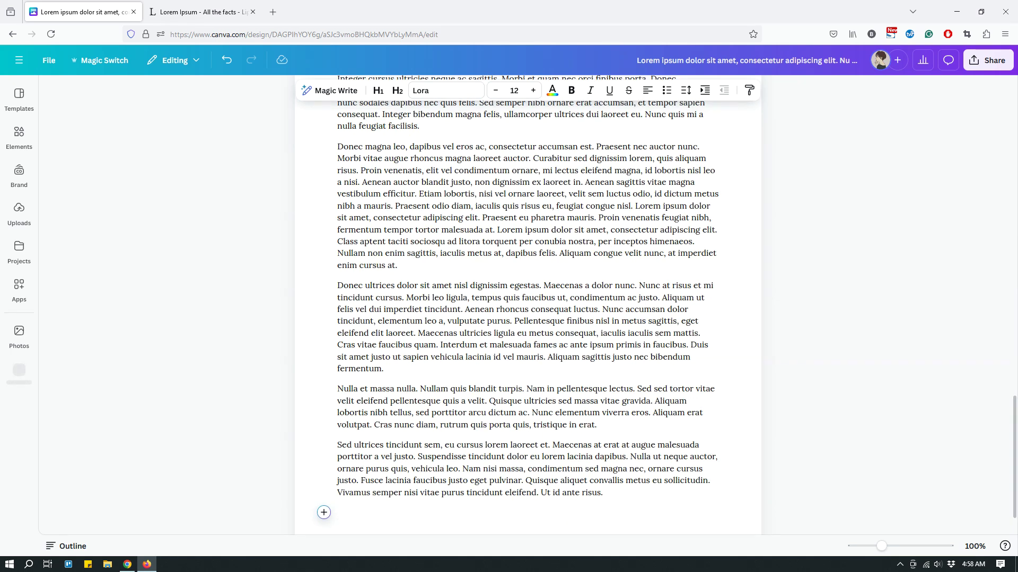
pyautogui.hotkey('ctrl', 'v')
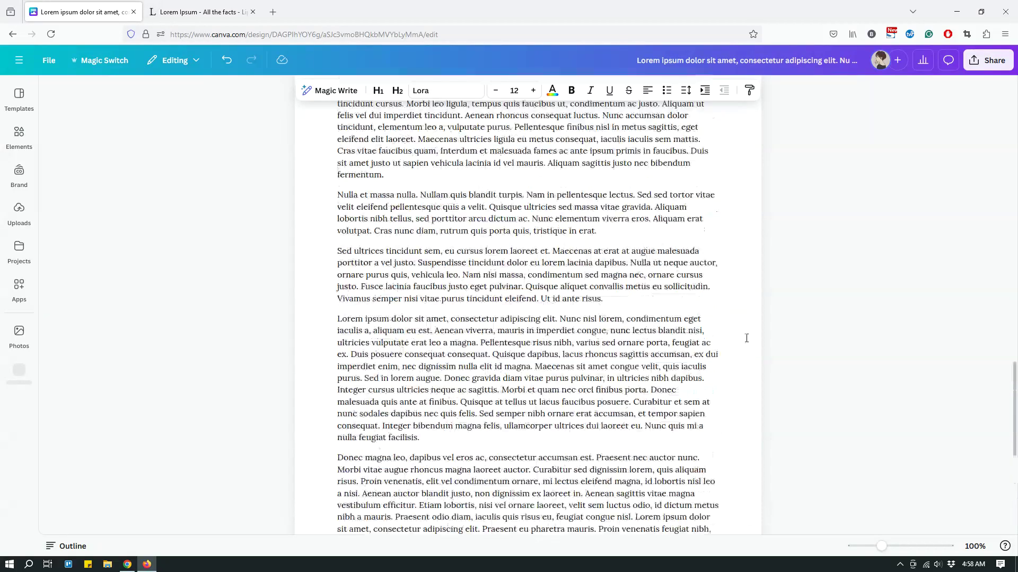
pyautogui.scroll(15, 744, 338)
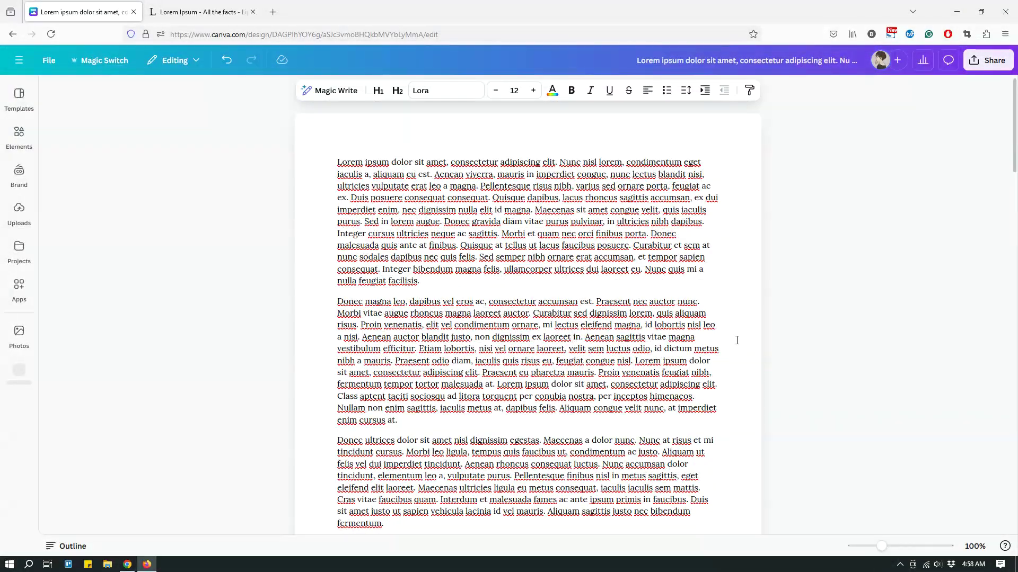
pyautogui.click(992, 66)
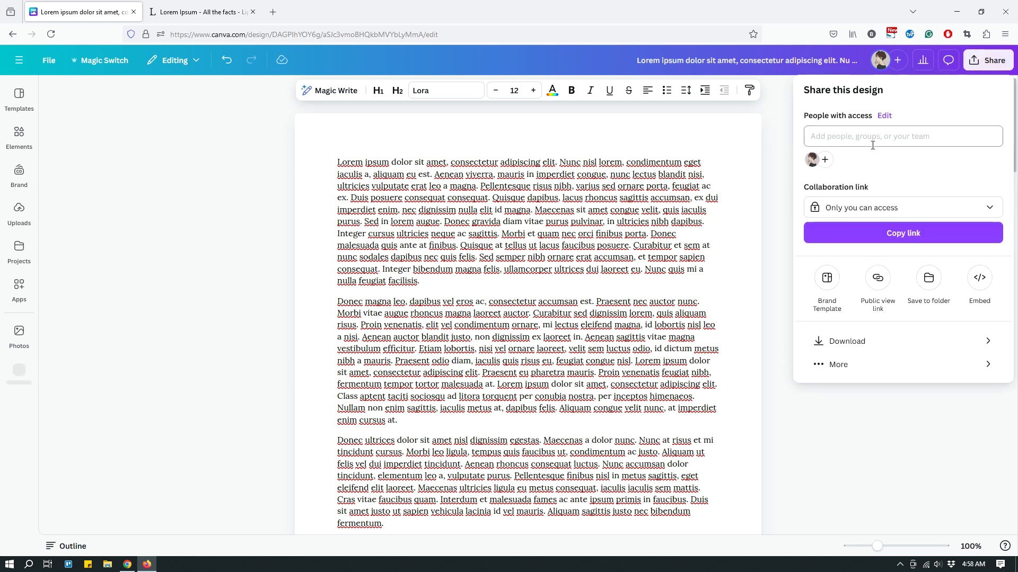
# Download the Doc as a PDF Standard file at Letter page size.
pyautogui.click(846, 341)
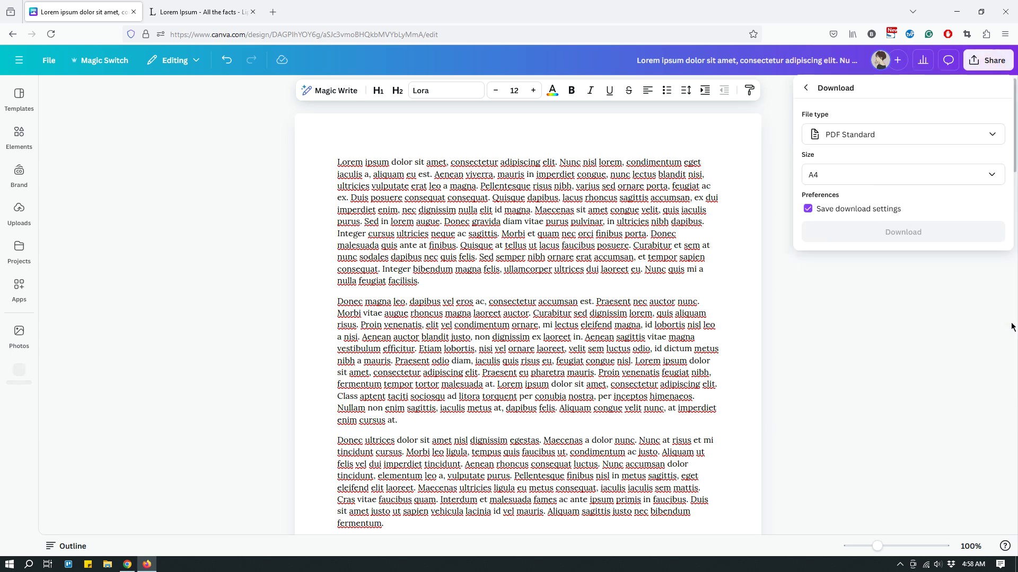
pyautogui.click(840, 179)
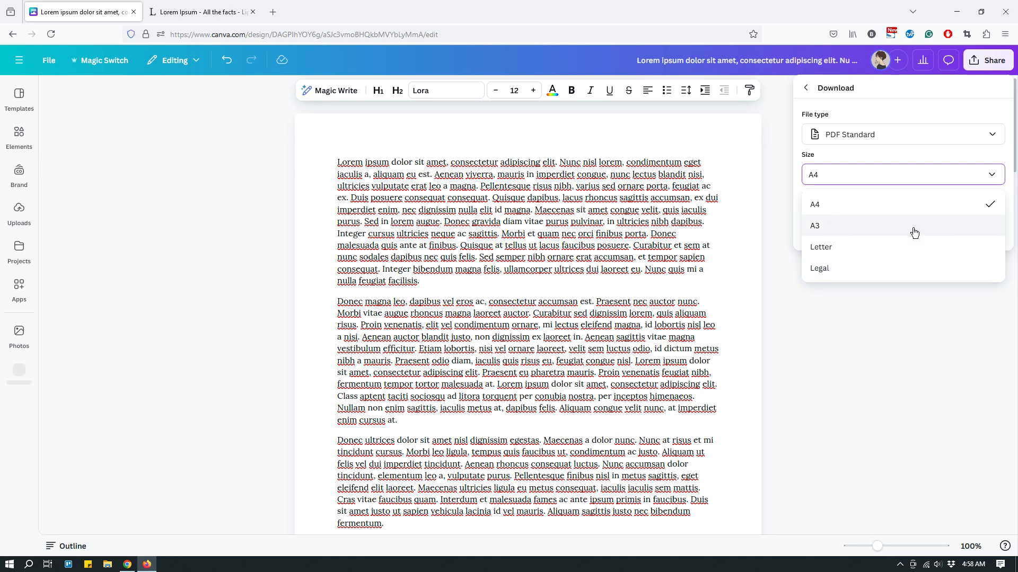
pyautogui.click(825, 248)
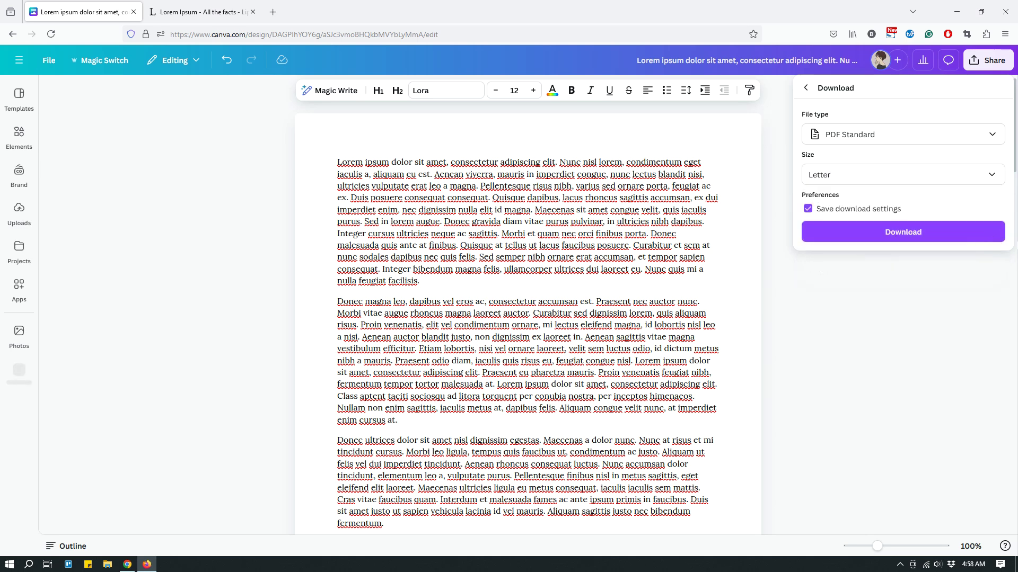
pyautogui.click(860, 141)
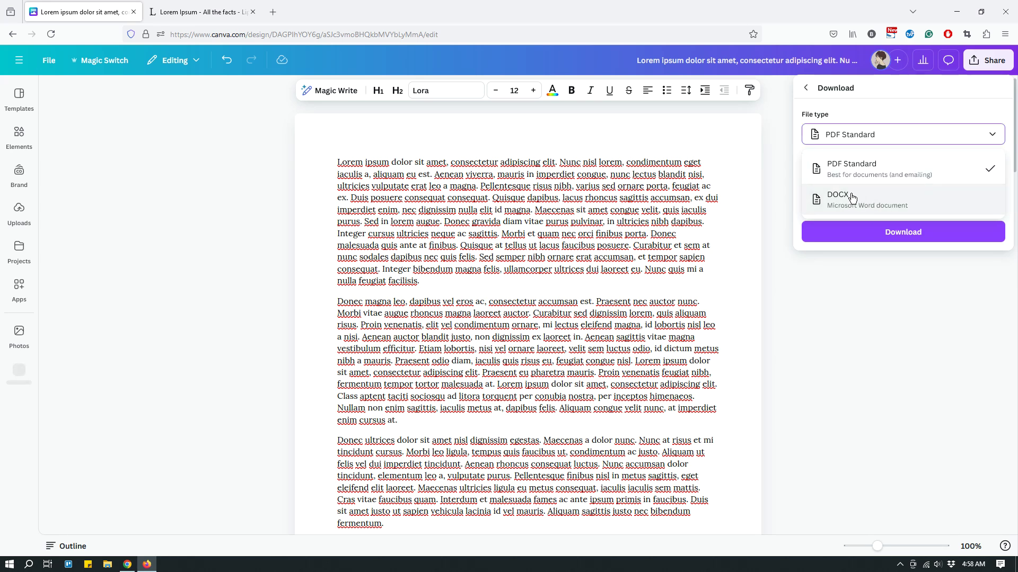
pyautogui.click(868, 174)
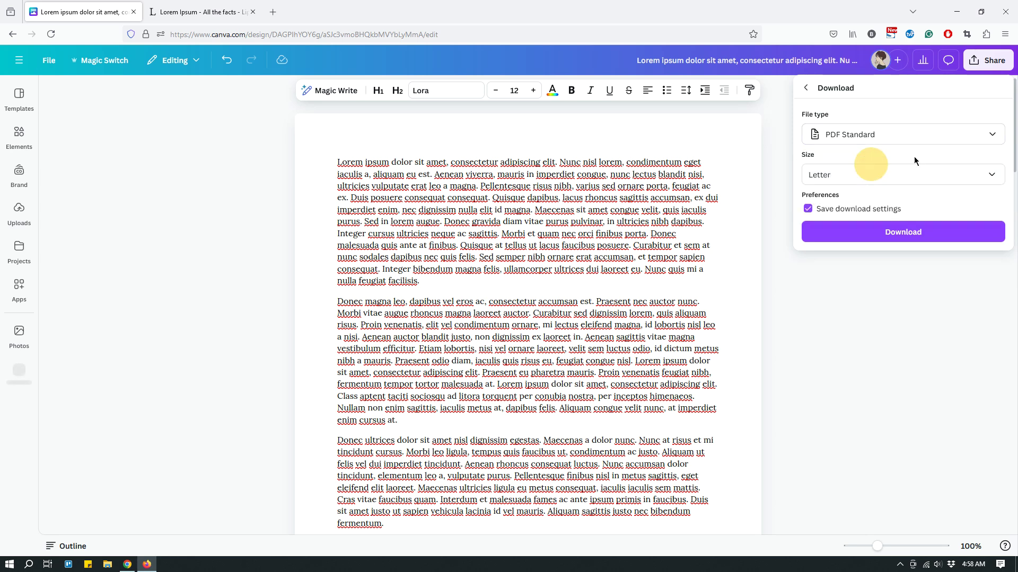
pyautogui.click(897, 237)
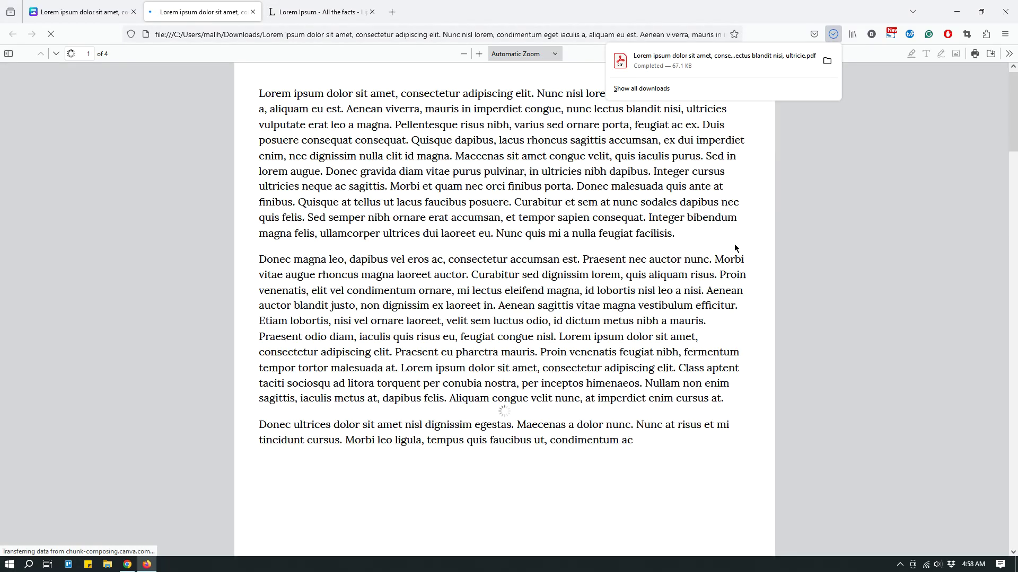
# Scroll through the four pages of the downloaded PDF, then return to the Canva Doc.
pyautogui.scroll(-10, 683, 242)
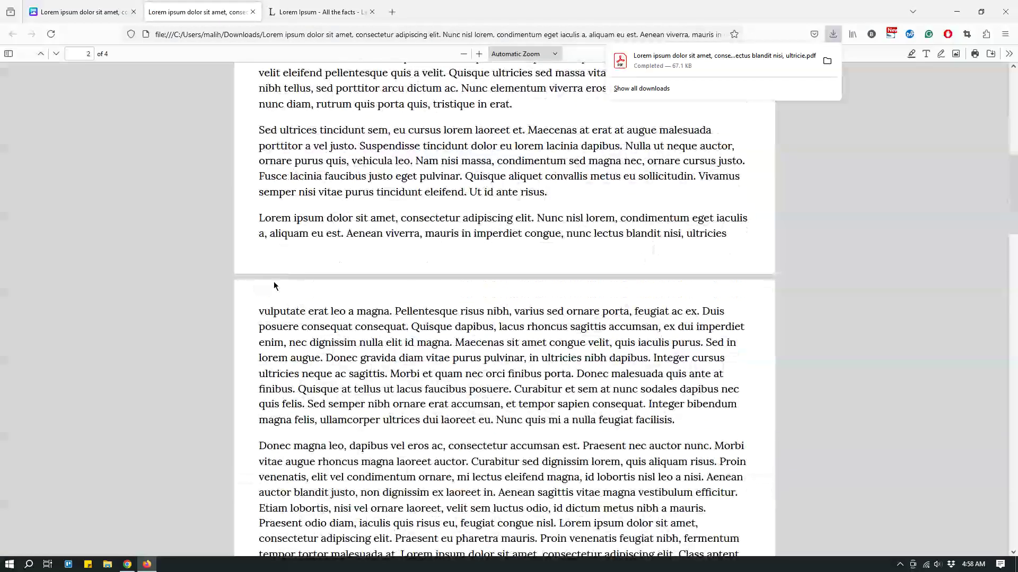
pyautogui.scroll(-10, 771, 297)
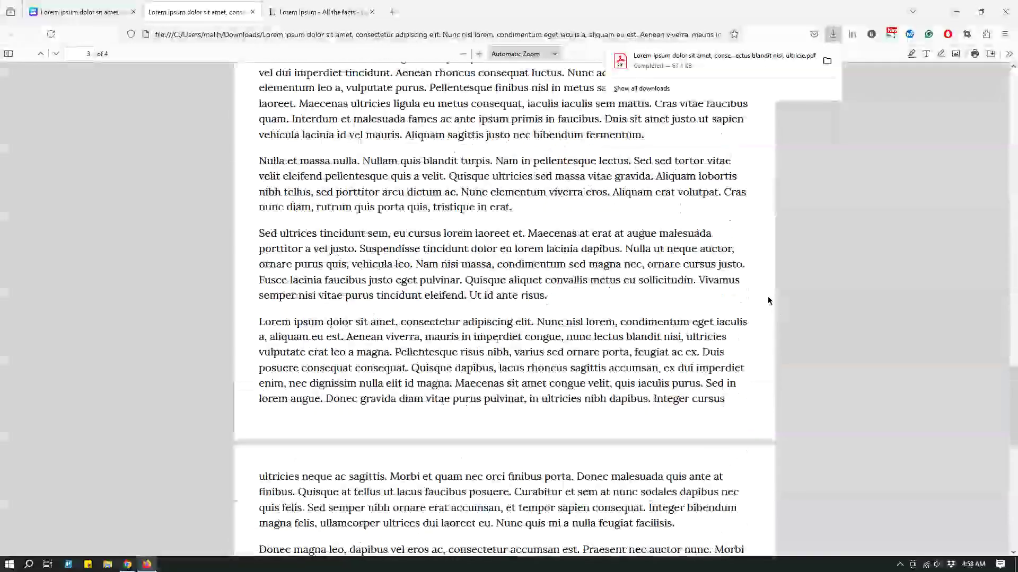
pyautogui.scroll(-15, 769, 301)
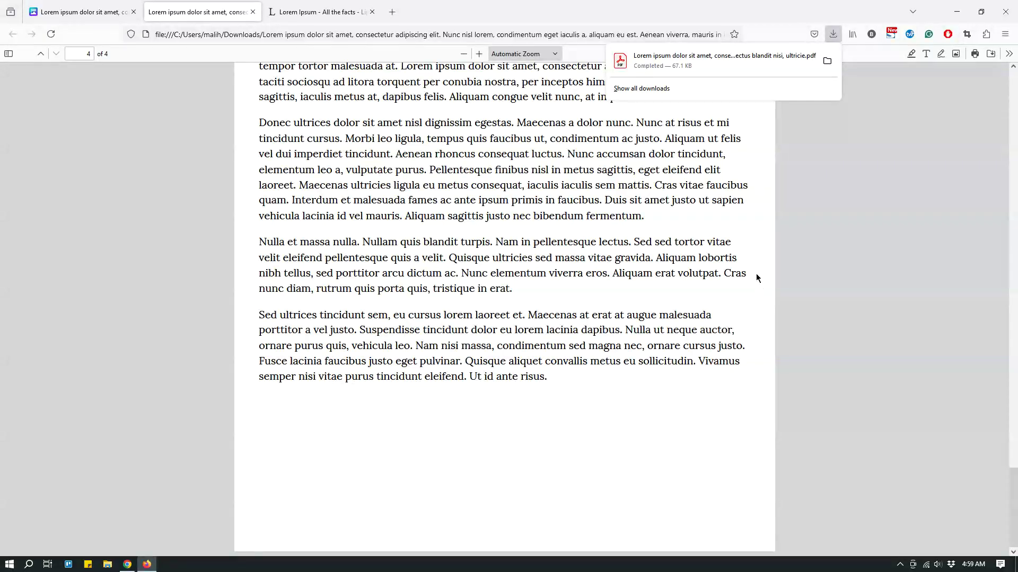
pyautogui.scroll(15, 756, 273)
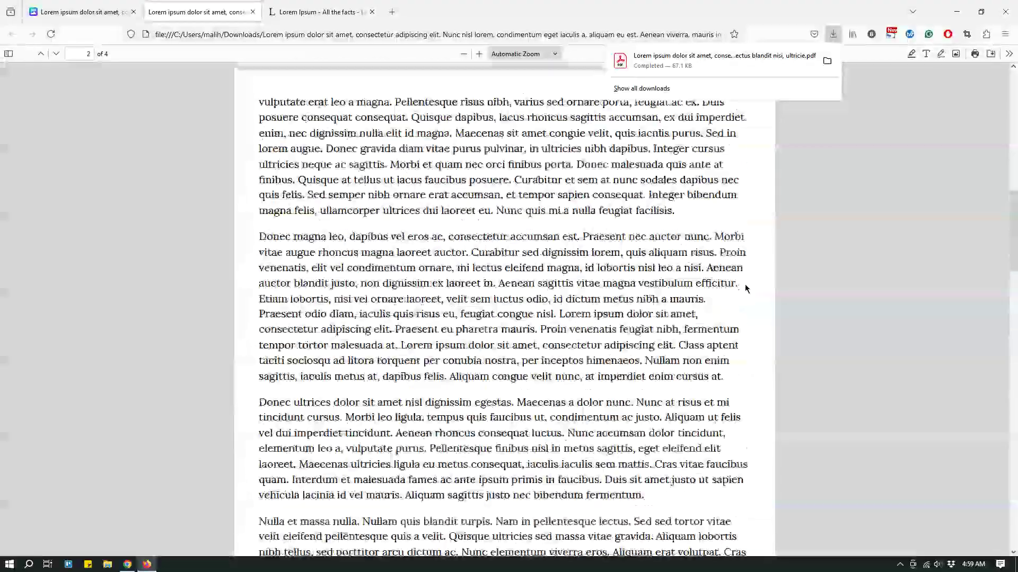
pyautogui.scroll(10, 745, 284)
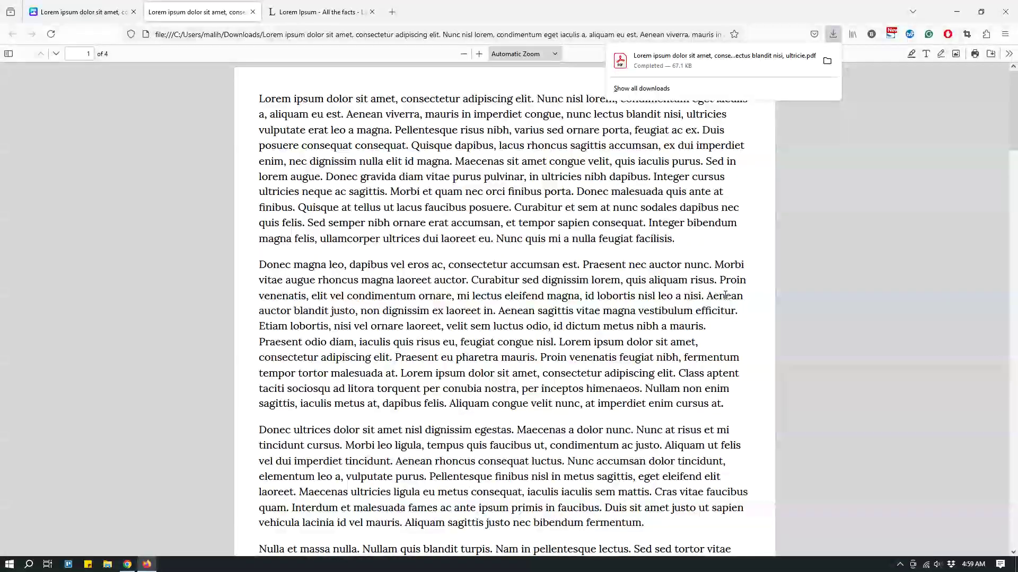
pyautogui.click(56, 13)
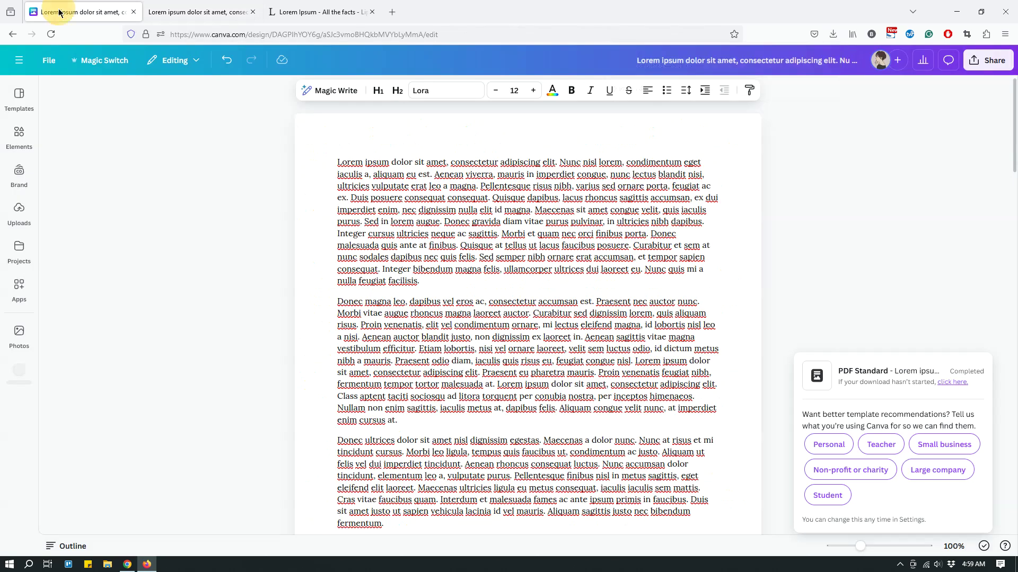
# Dismiss the download-completed notice and glance over the top of the Doc.
pyautogui.click(759, 214)
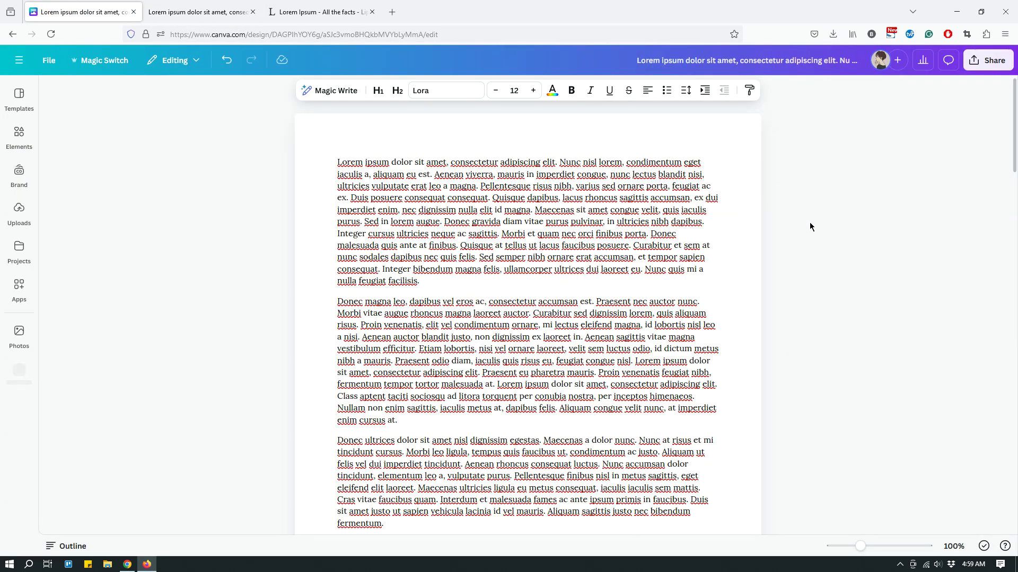
pyautogui.scroll(-3, 804, 212)
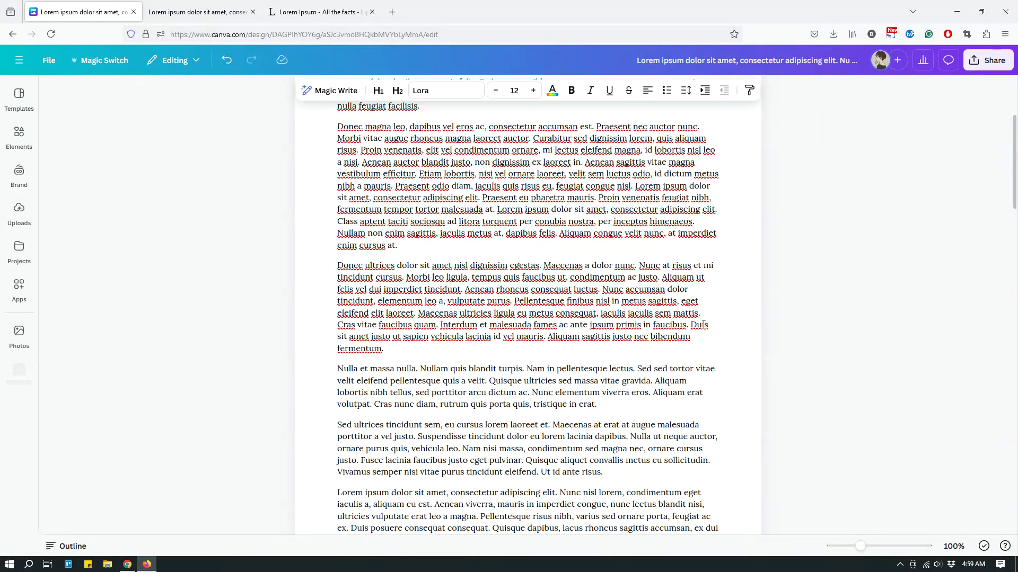
pyautogui.scroll(3, 702, 324)
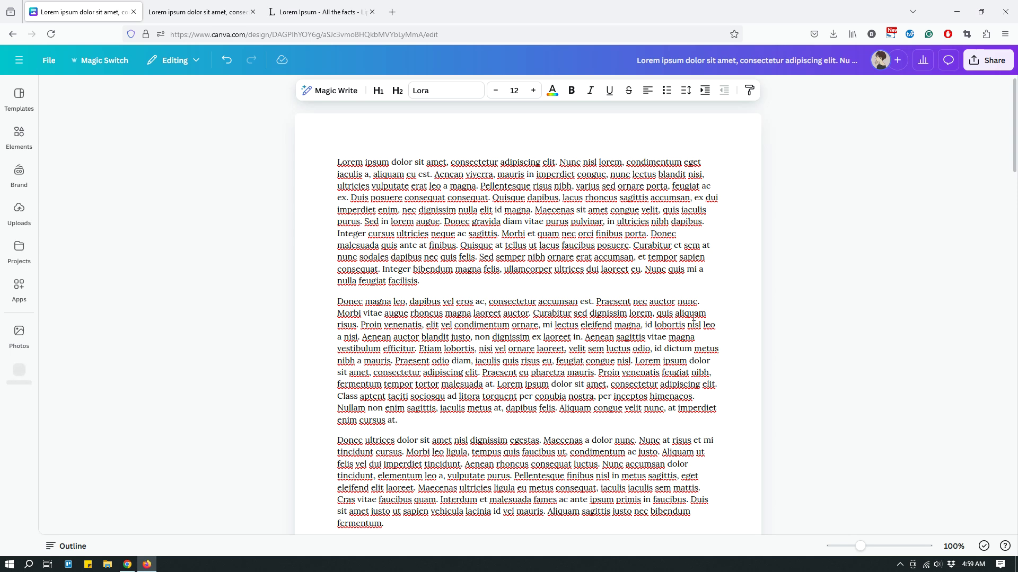
# Scroll through the Doc to review the repeated 12 pt Lora lorem ipsum paragraphs.
pyautogui.scroll(-3, 710, 269)
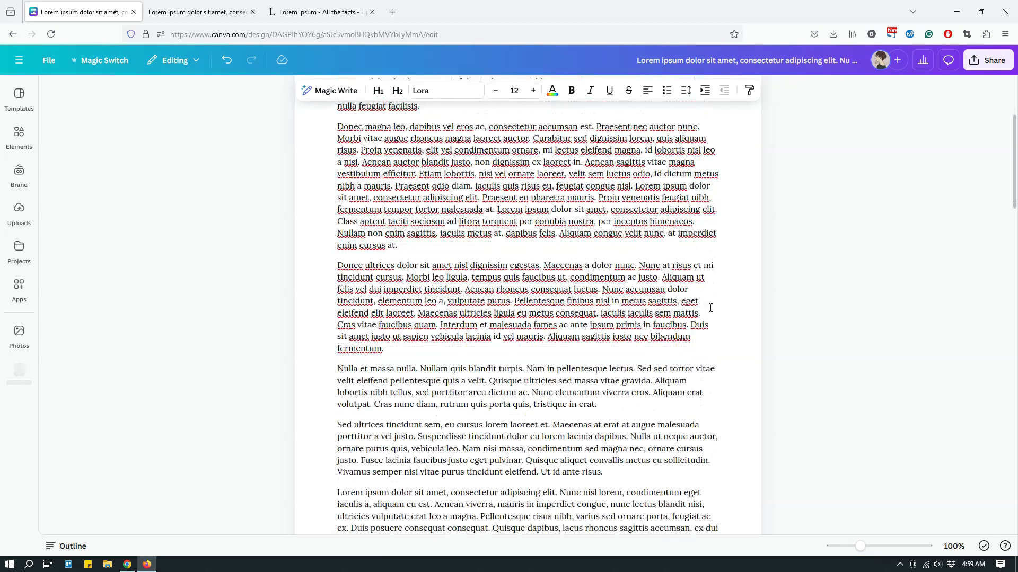
pyautogui.scroll(-4, 710, 307)
pyautogui.scroll(6, 712, 307)
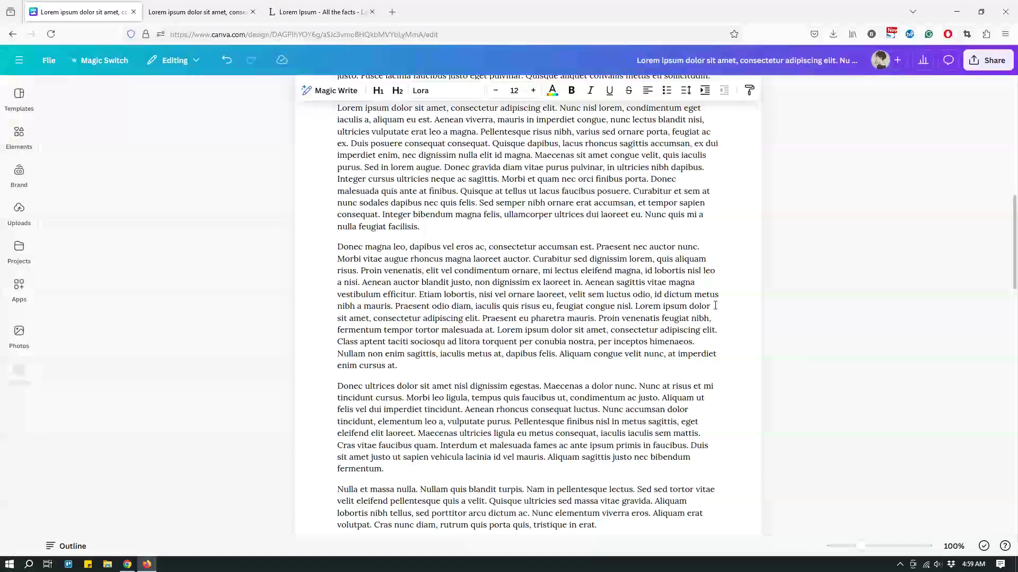
pyautogui.scroll(-3, 715, 305)
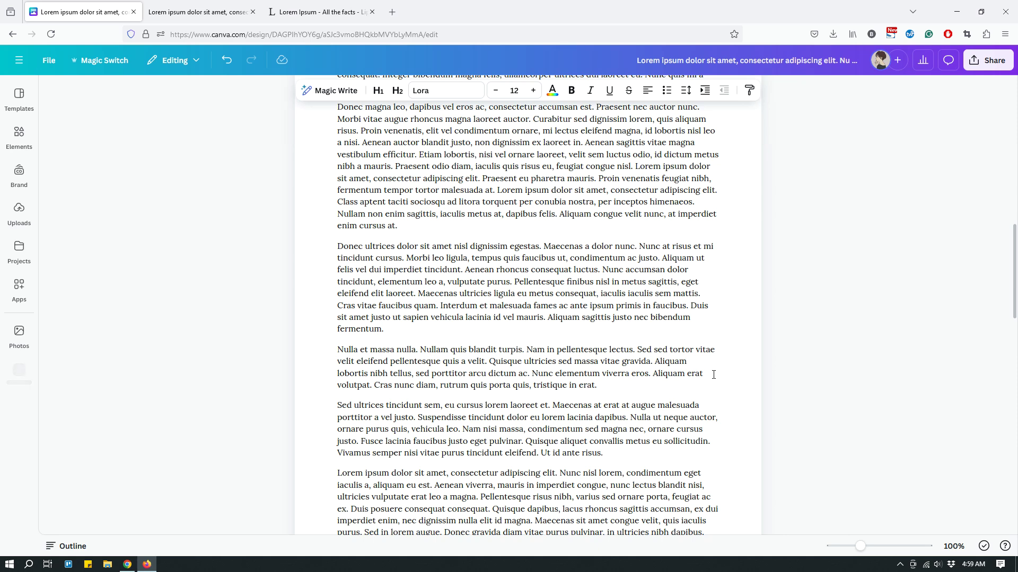
pyautogui.scroll(-10, 711, 376)
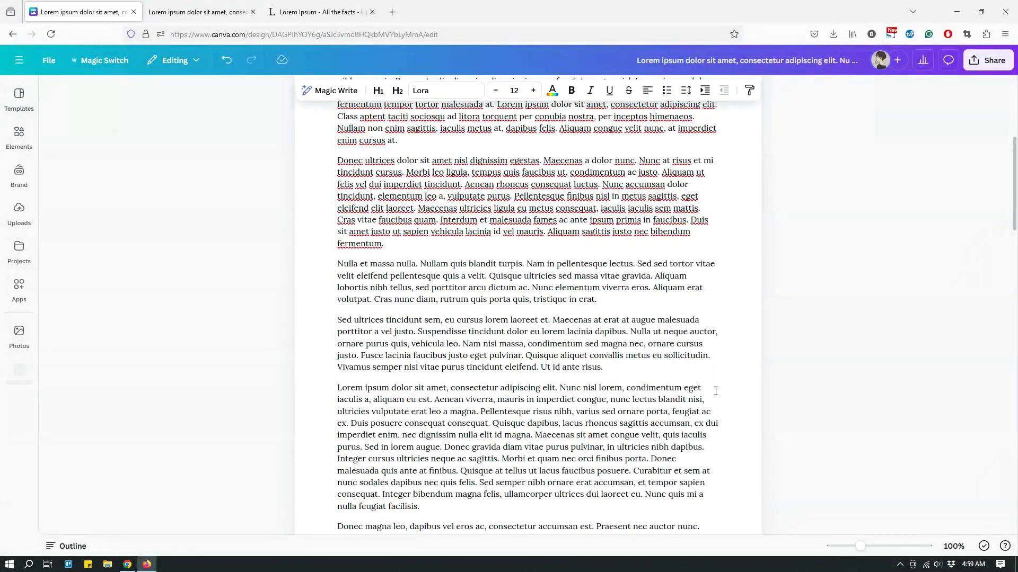
pyautogui.scroll(5, 716, 391)
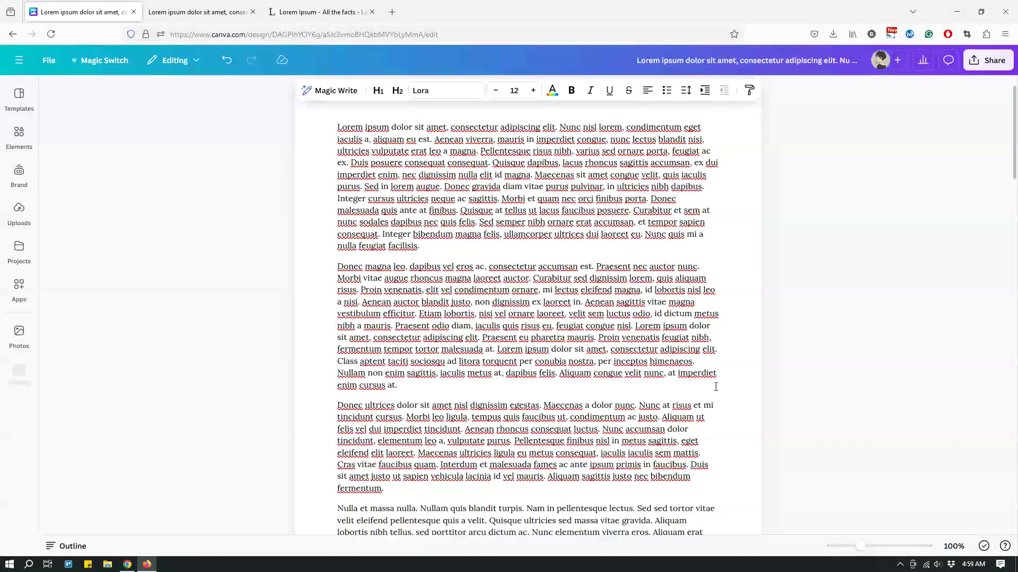
pyautogui.scroll(1, 715, 387)
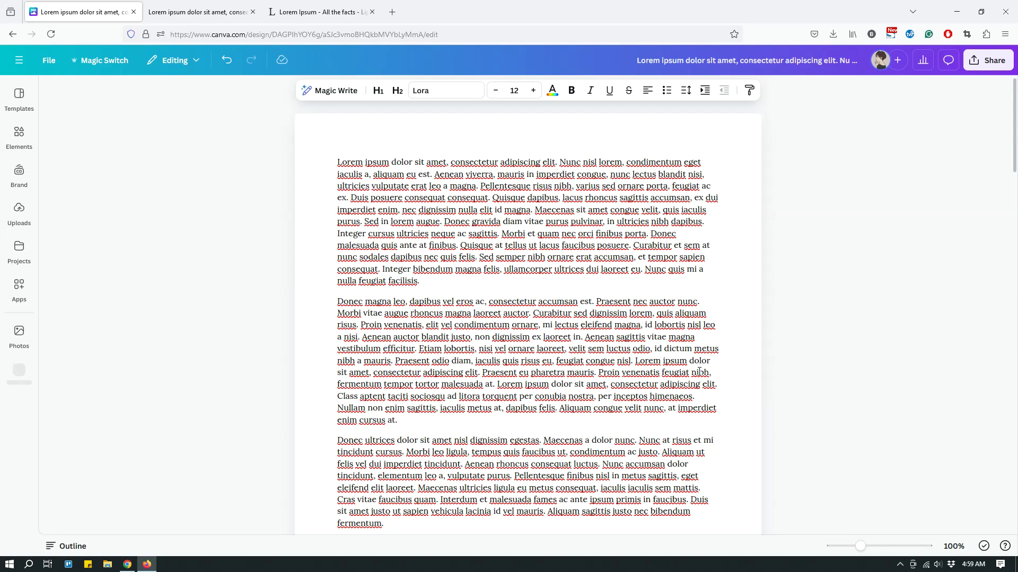
pyautogui.scroll(-4, 699, 371)
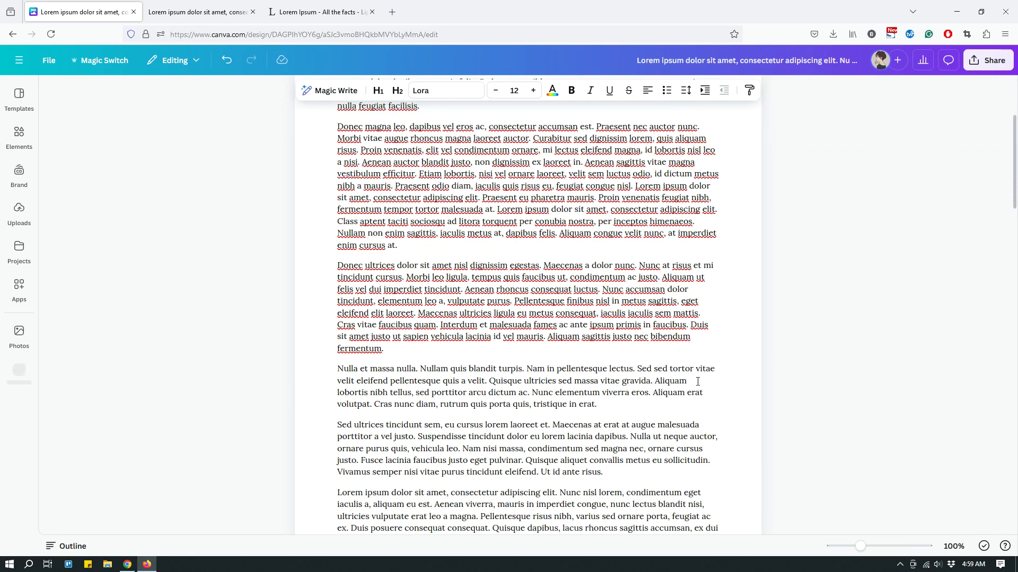
pyautogui.scroll(-3, 699, 374)
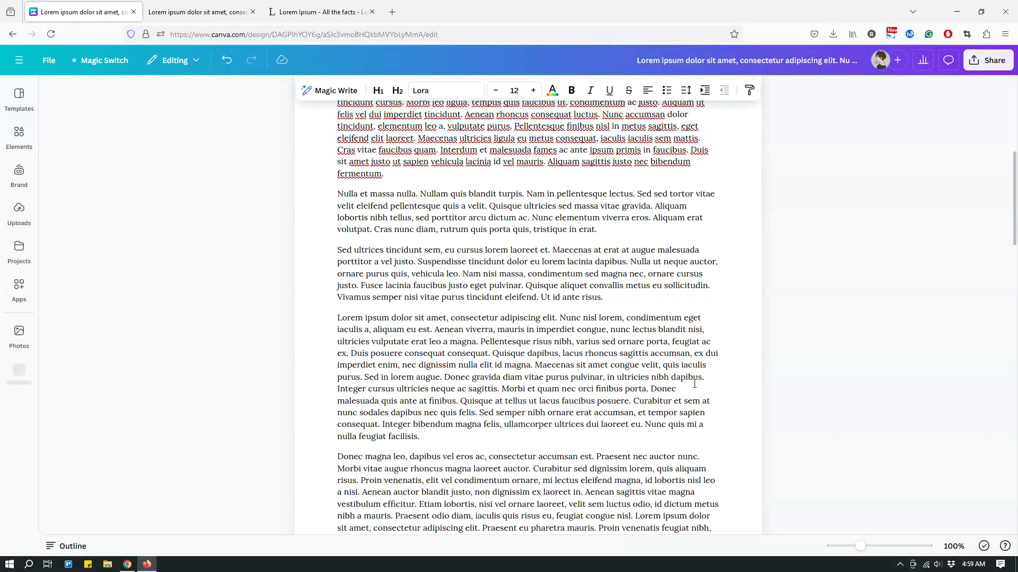
pyautogui.scroll(-4, 694, 382)
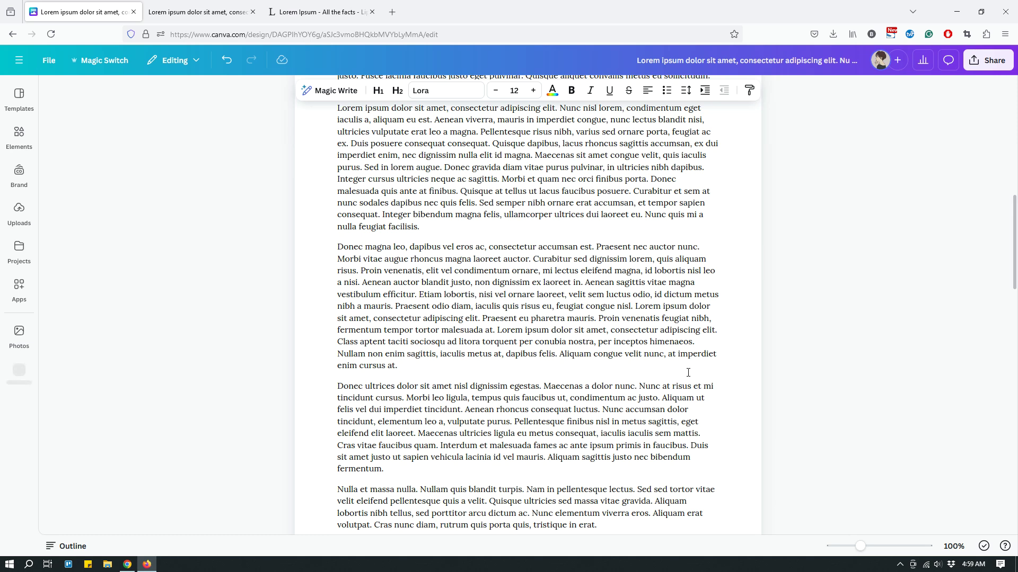
pyautogui.scroll(-8, 688, 372)
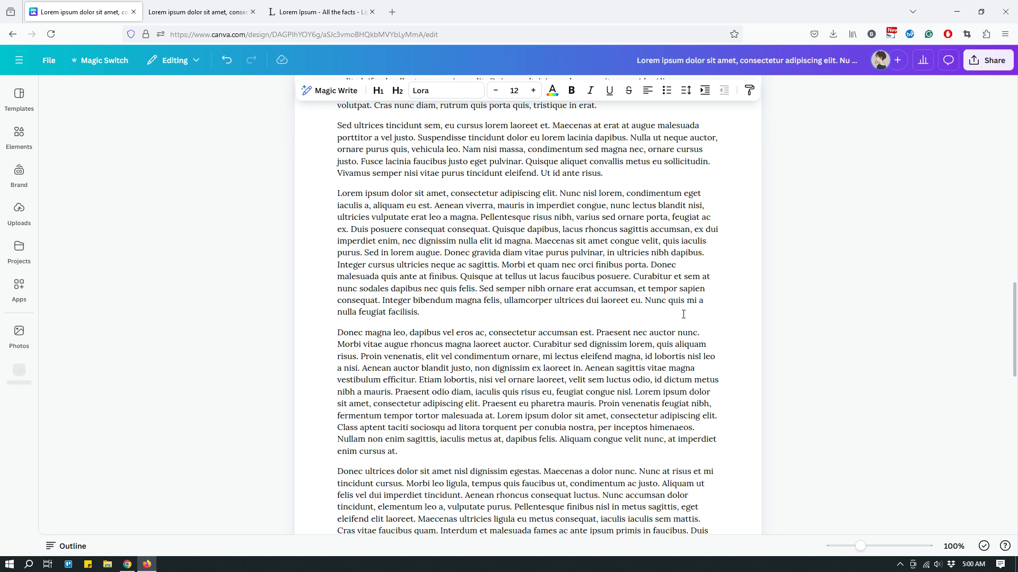
pyautogui.scroll(-3, 634, 379)
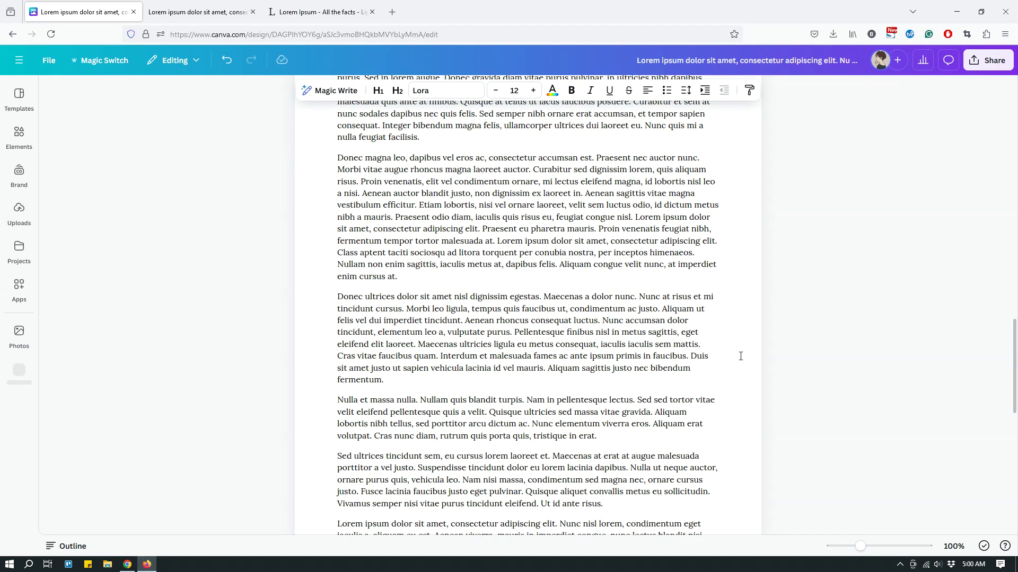